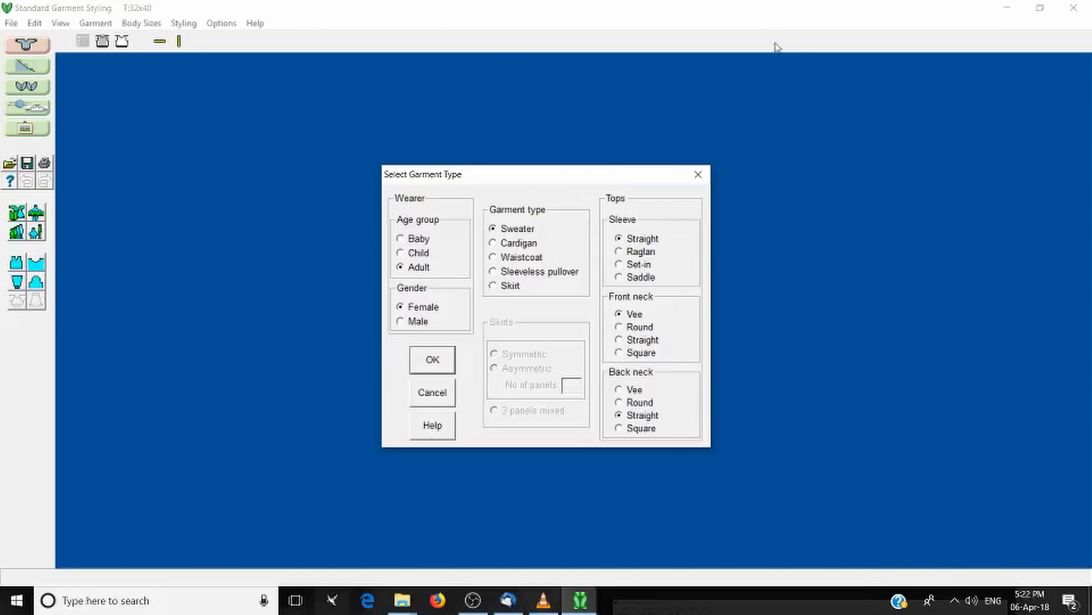
# Set up an adult female sweater with set-in sleeves and a round front neck, for machine knitting on the Brother KH965i.
pyautogui.click(648, 329)
pyautogui.click(646, 267)
pyautogui.click(439, 358)
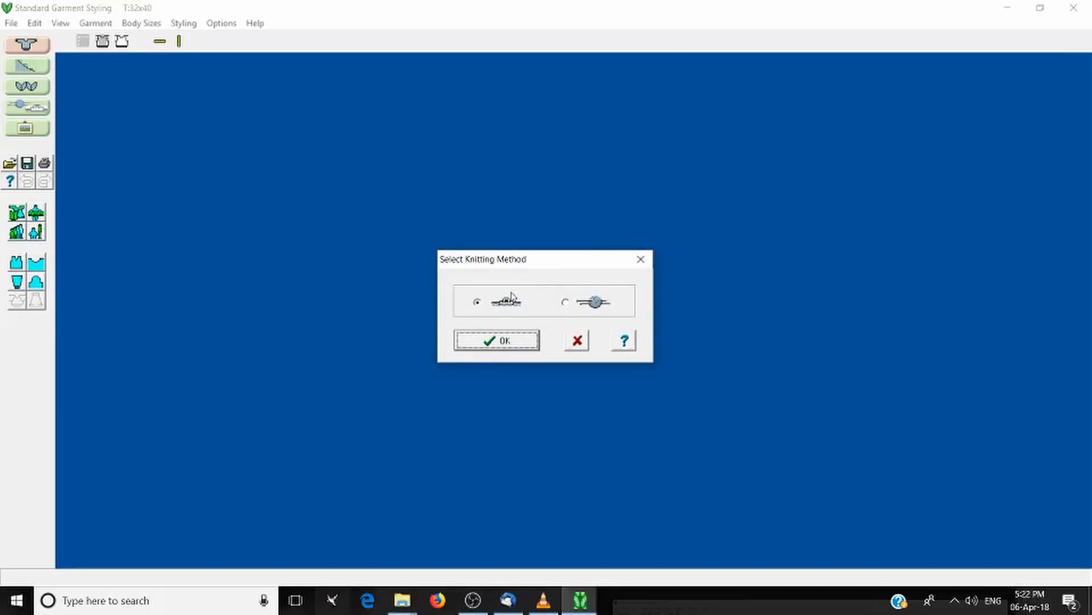
pyautogui.click(505, 340)
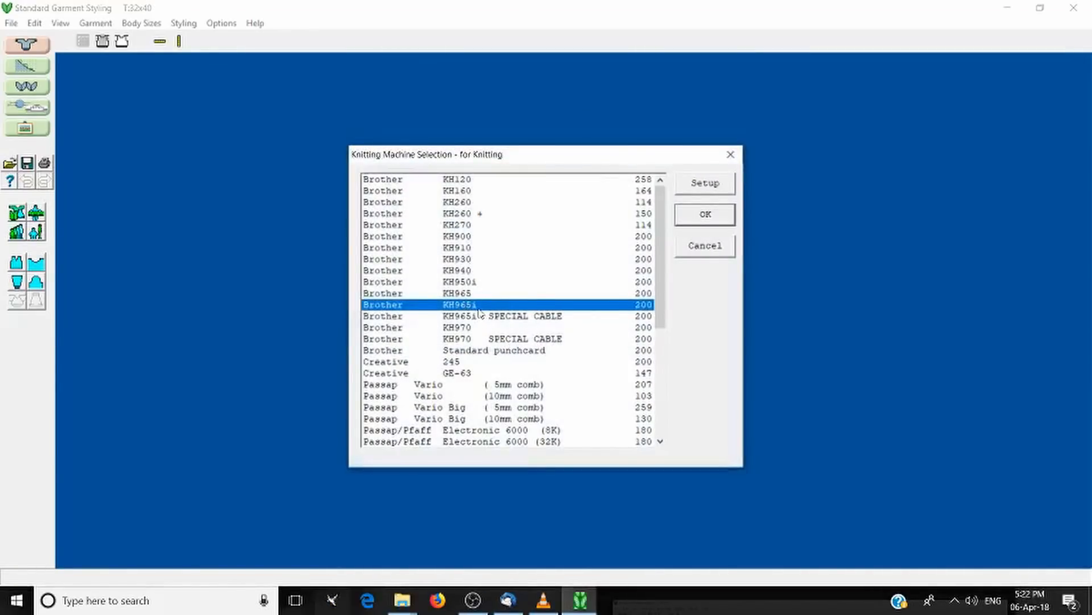
pyautogui.click(704, 217)
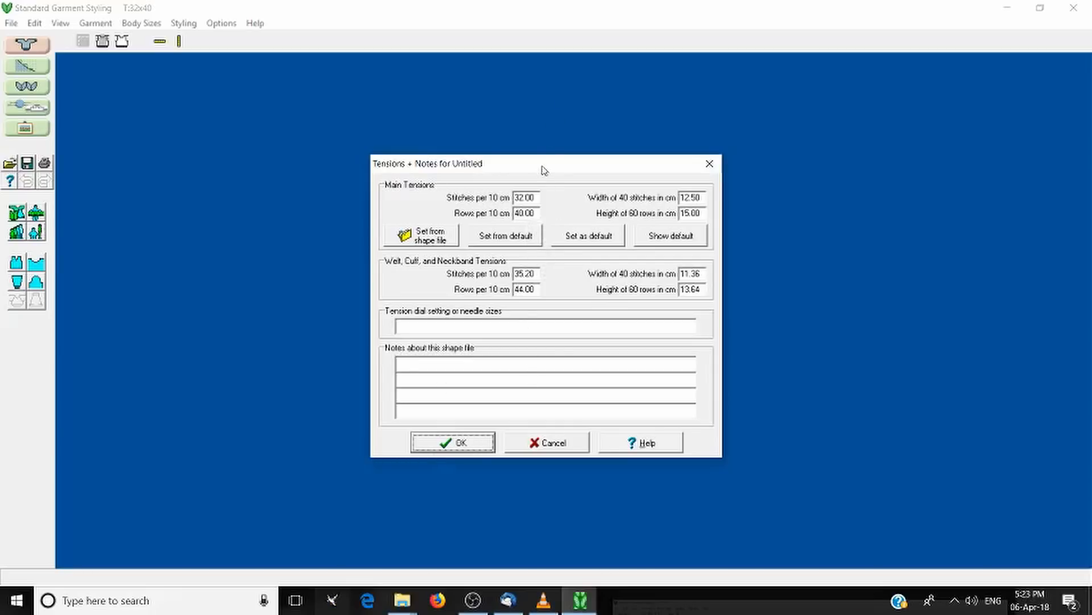
# Set the welt, cuff and neckband tension to 32 stitches and 40 rows per 10 cm and accept the tensions.
pyautogui.doubleClick(523, 272)
pyautogui.write('32')
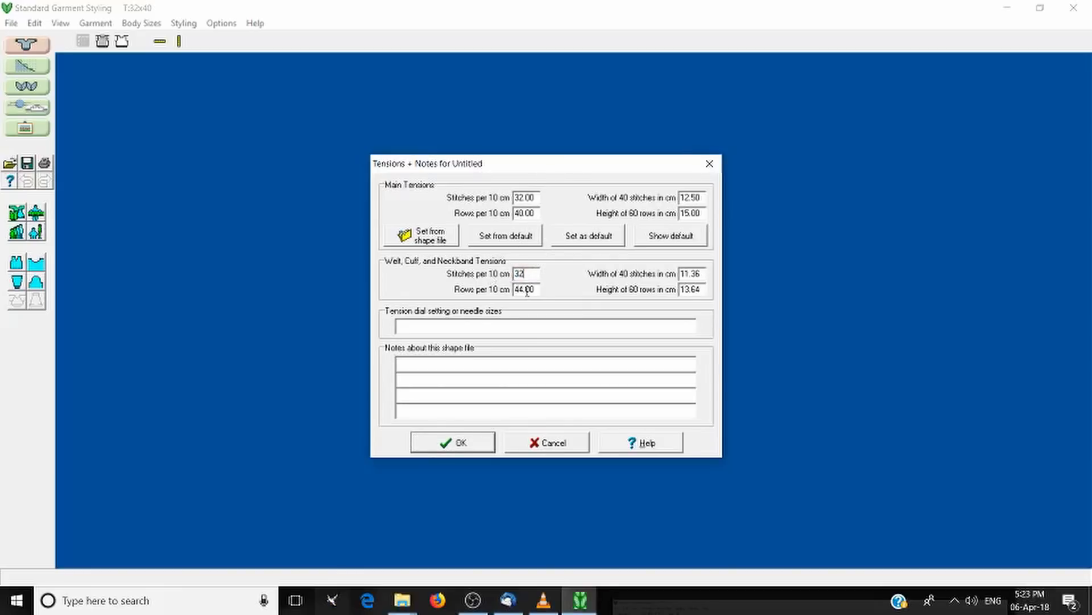
pyautogui.doubleClick(530, 290)
pyautogui.write('40')
pyautogui.click(476, 445)
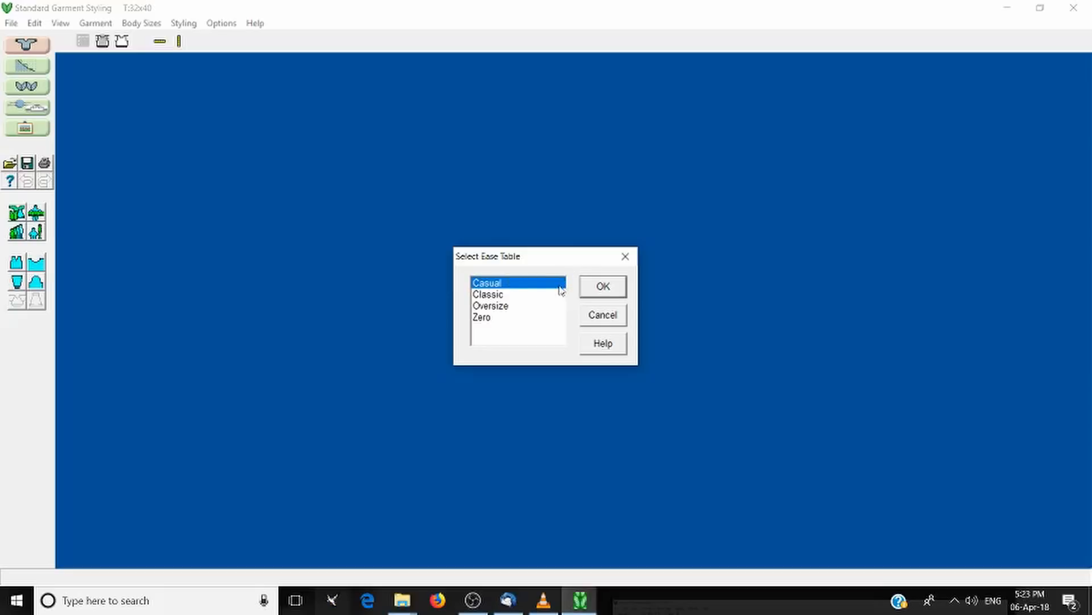
# Go through the Oversize, Classic and Zero ease tables, and apply the Casual ease table to the garment.
pyautogui.click(532, 308)
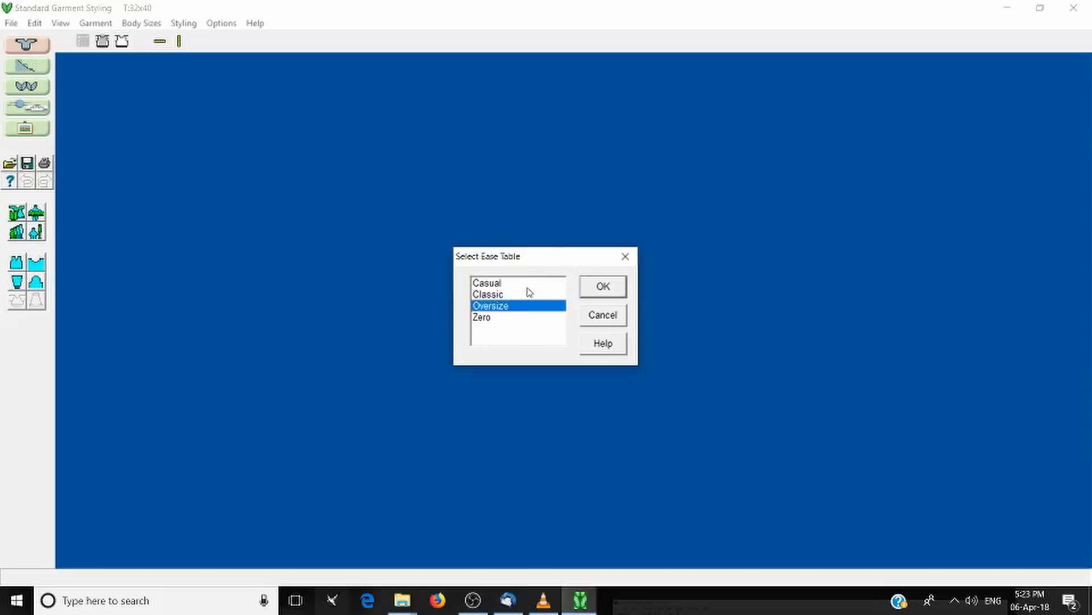
pyautogui.click(528, 293)
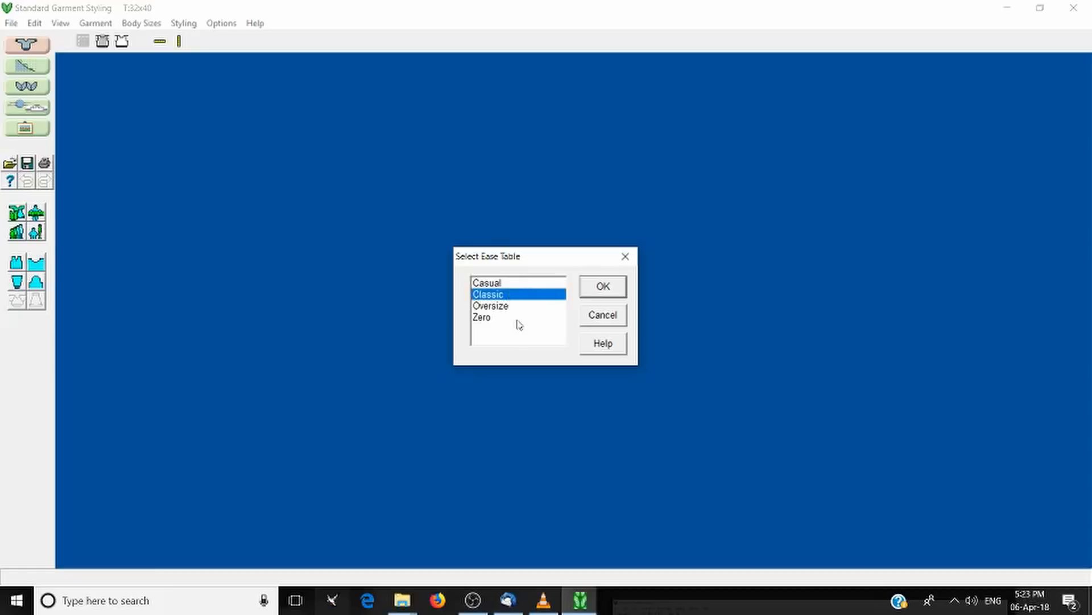
pyautogui.click(514, 306)
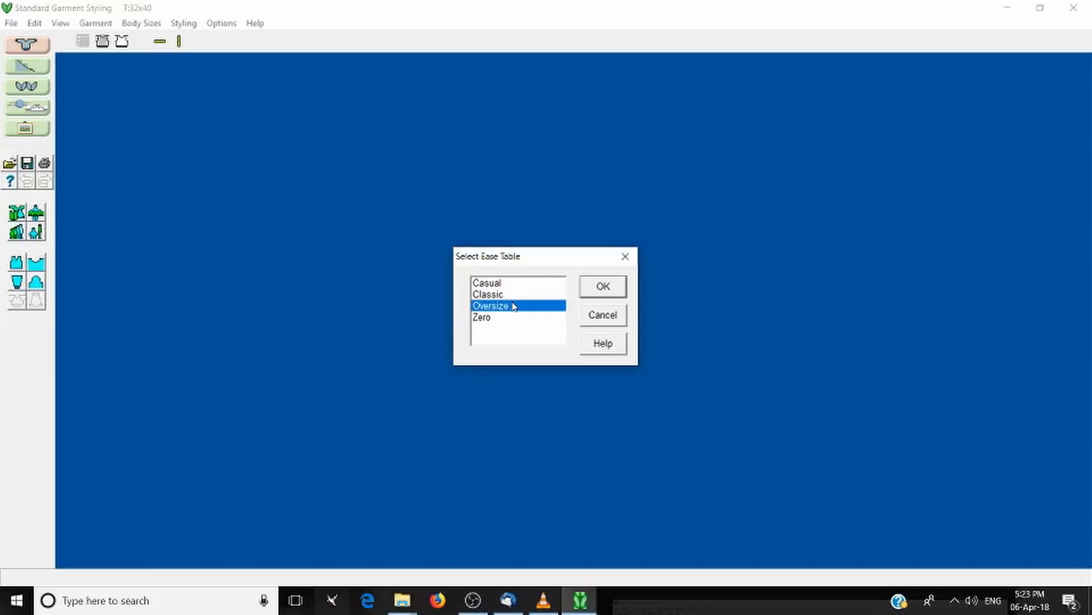
pyautogui.click(504, 322)
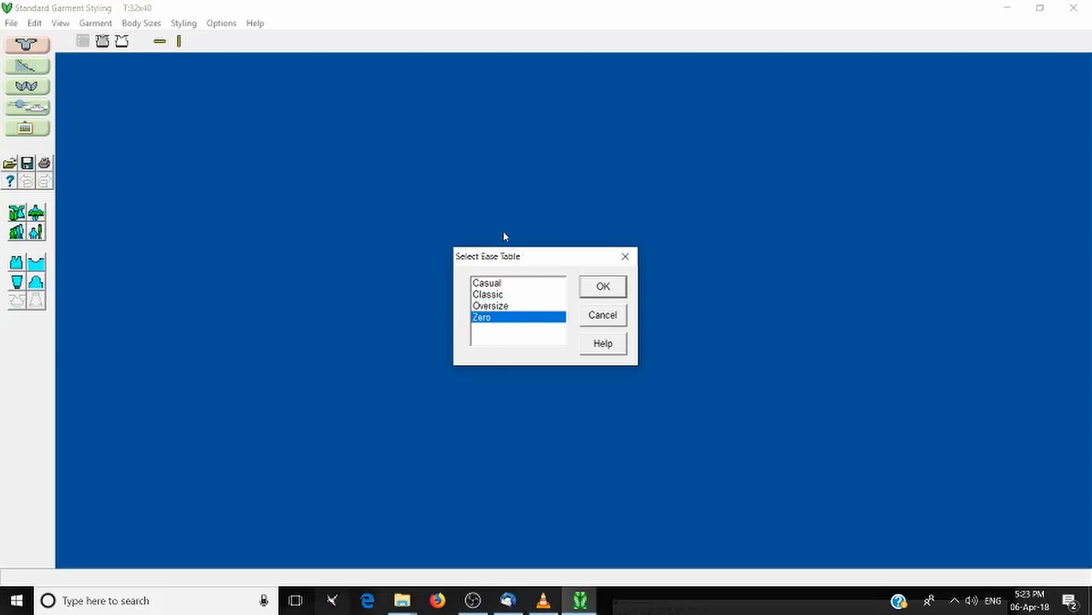
pyautogui.click(498, 284)
pyautogui.click(604, 288)
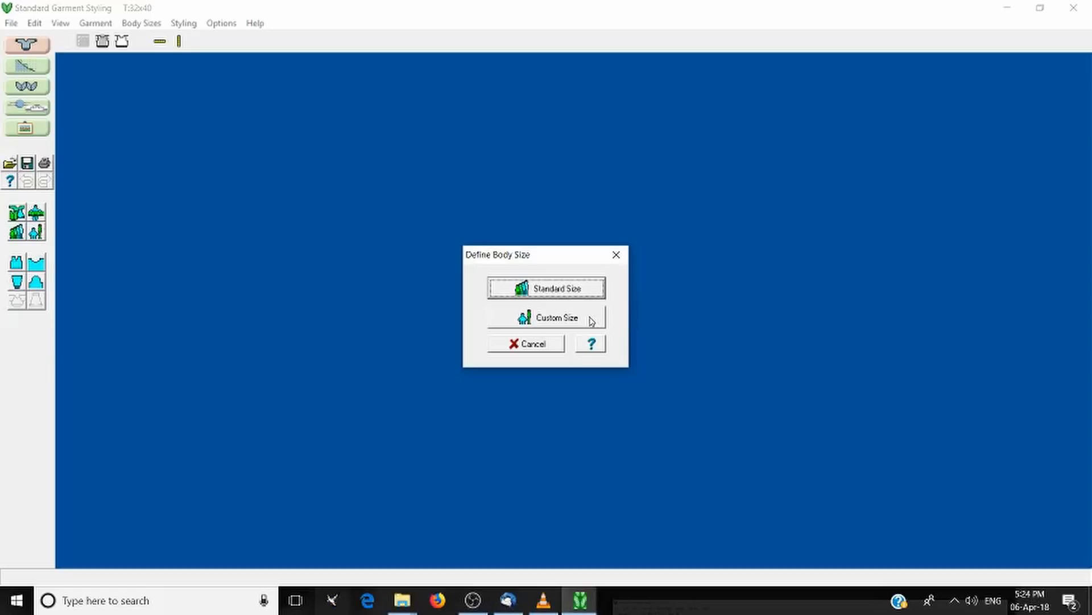
# Choose the standard body size bust 92 (36") and accept its body measurements and ease values.
pyautogui.click(592, 283)
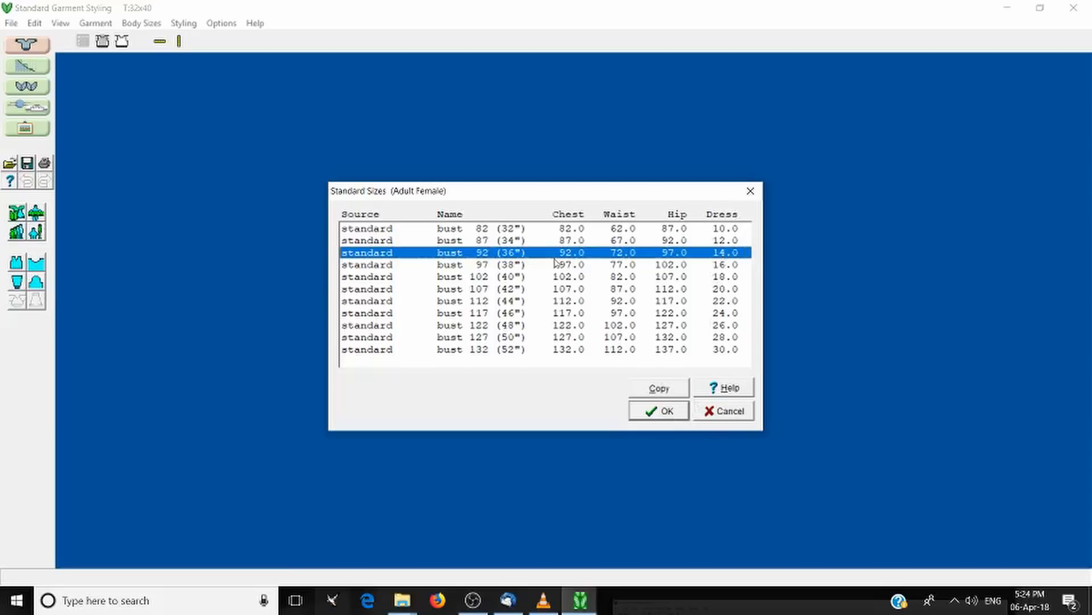
pyautogui.click(651, 422)
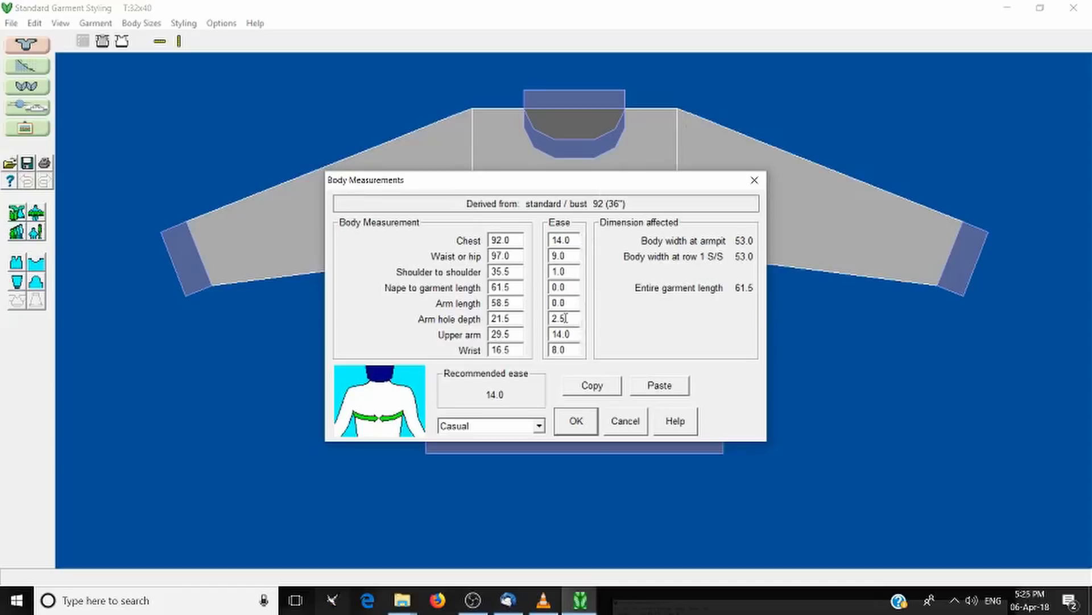
pyautogui.click(578, 421)
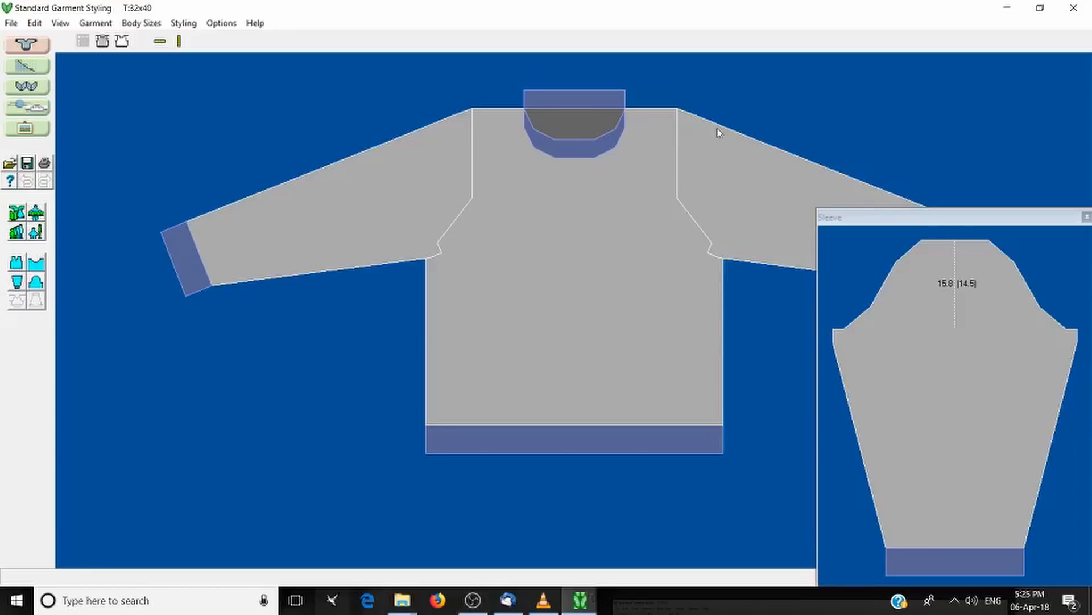
# Move the separate sleeve view around the sweater drawing, dismiss the sleeve head styling, and close the sleeve view.
pyautogui.moveTo(923, 221); pyautogui.dragTo(1013, 116)
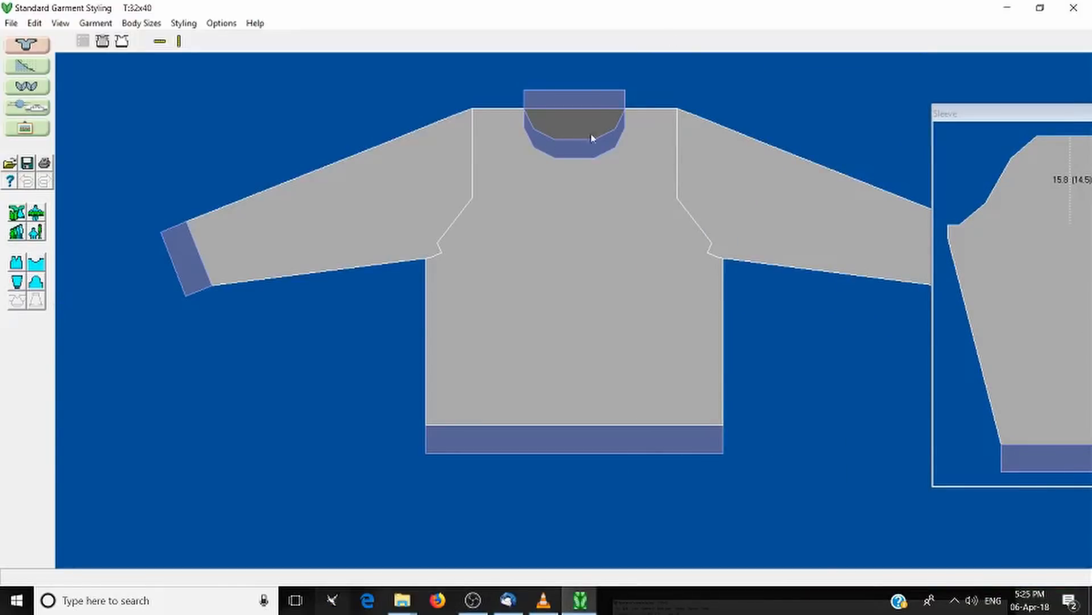
pyautogui.moveTo(1064, 114); pyautogui.dragTo(860, 36)
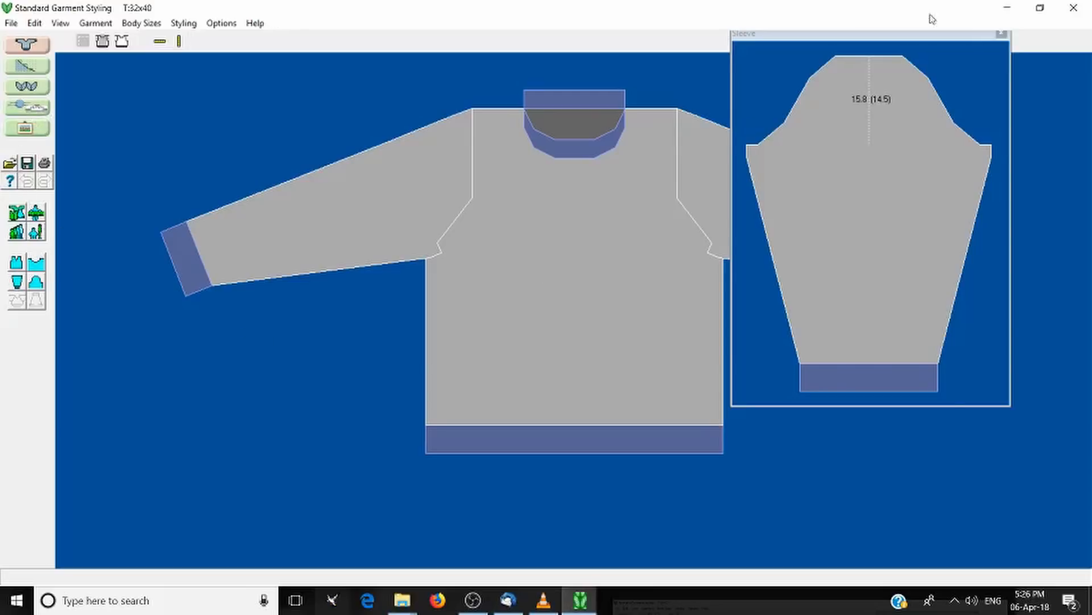
pyautogui.click(901, 47)
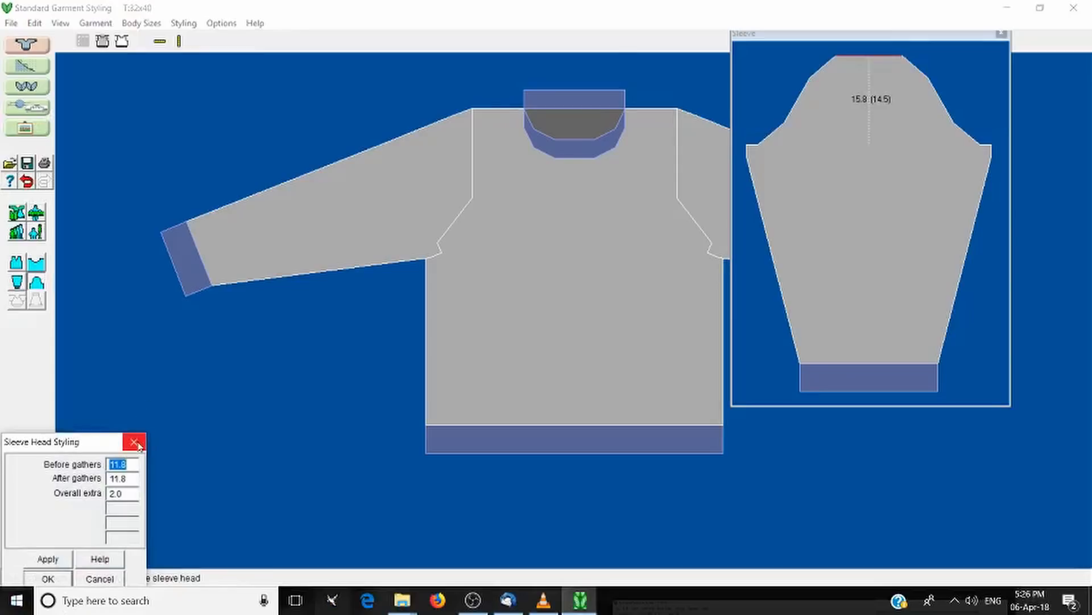
pyautogui.click(134, 442)
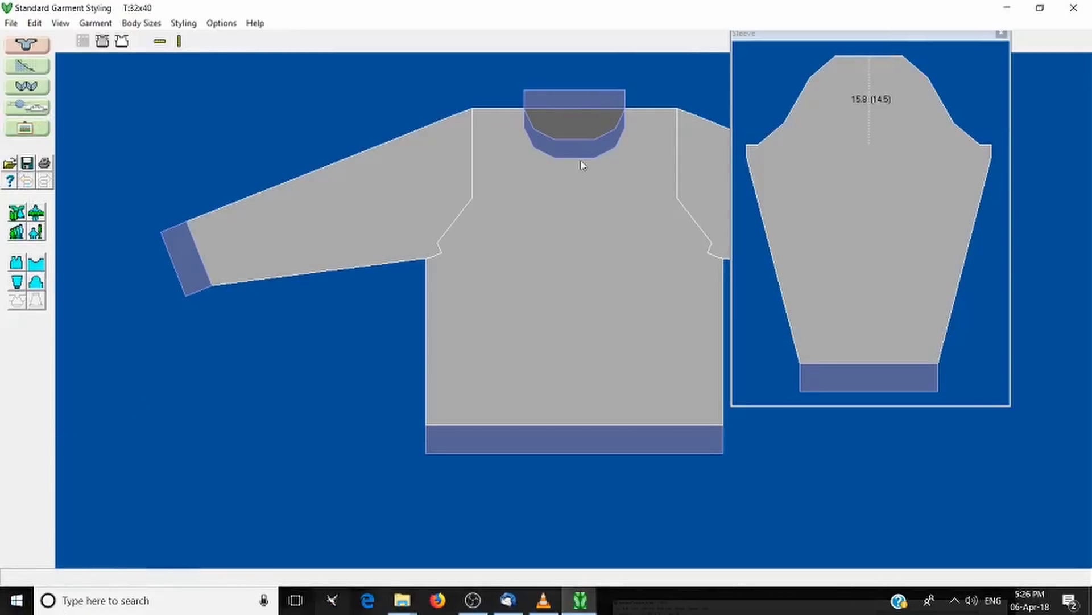
pyautogui.moveTo(895, 40); pyautogui.dragTo(926, 104)
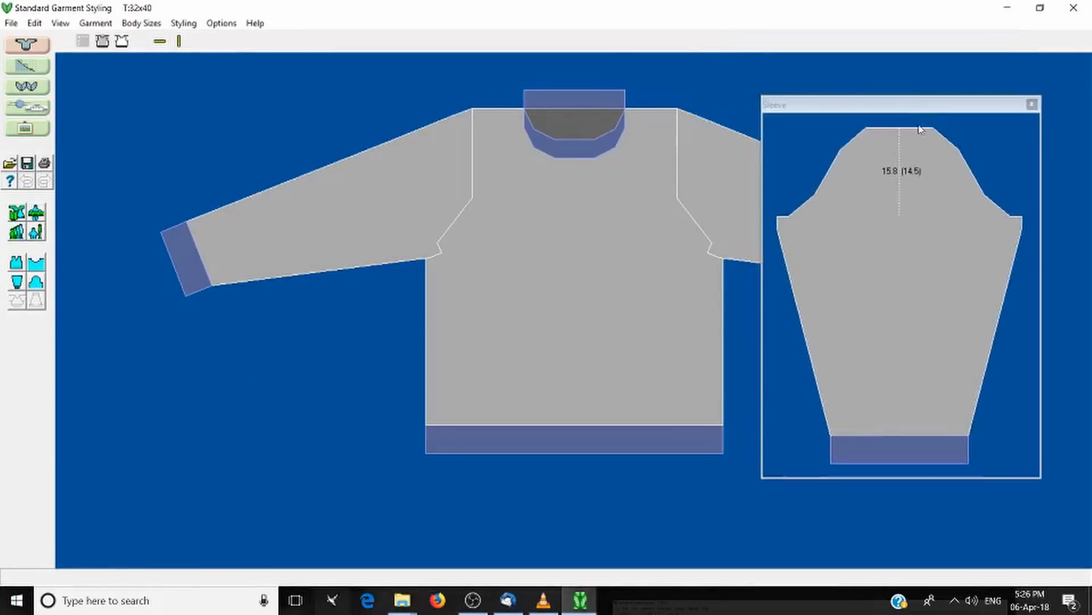
pyautogui.click(1031, 100)
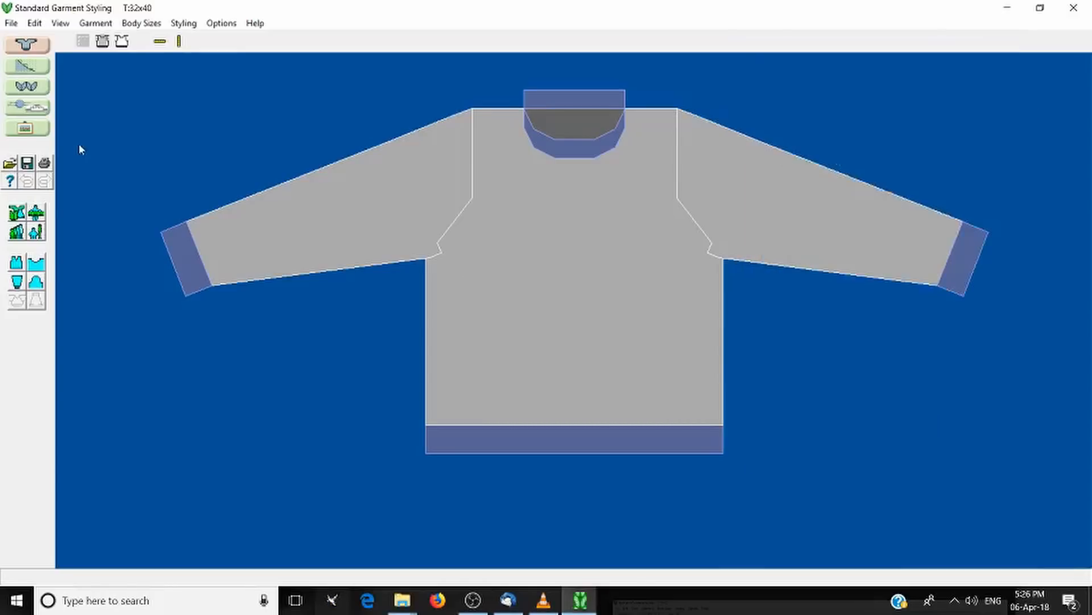
# Switch to original pattern drafting, saving the shape as "youtube demo `1.shp" and replacing the existing file.
pyautogui.click(44, 69)
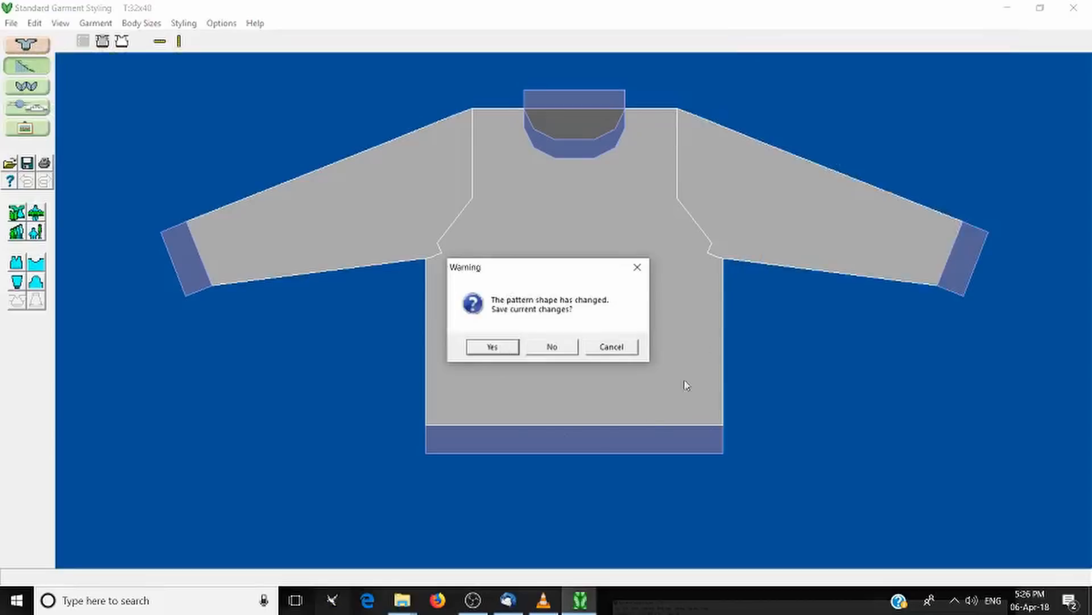
pyautogui.click(509, 344)
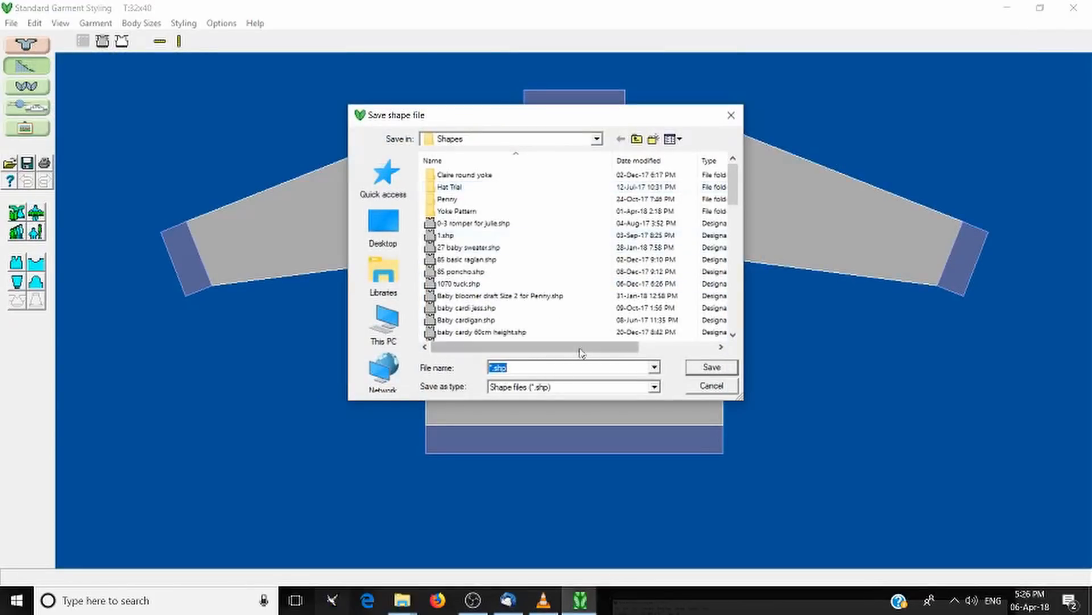
pyautogui.write('You')
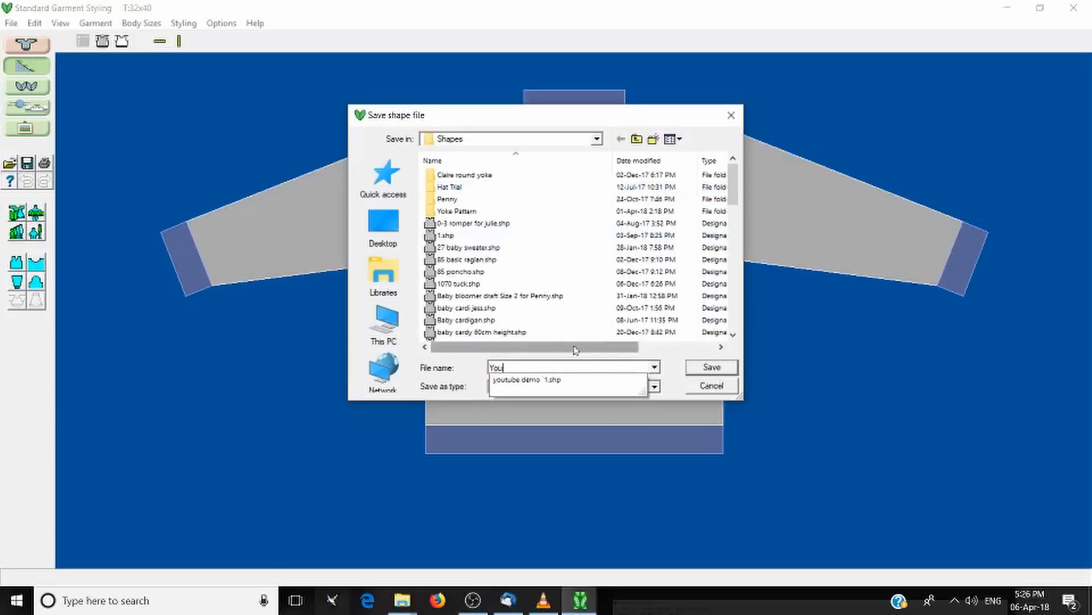
pyautogui.press('Down')
pyautogui.press('Return')
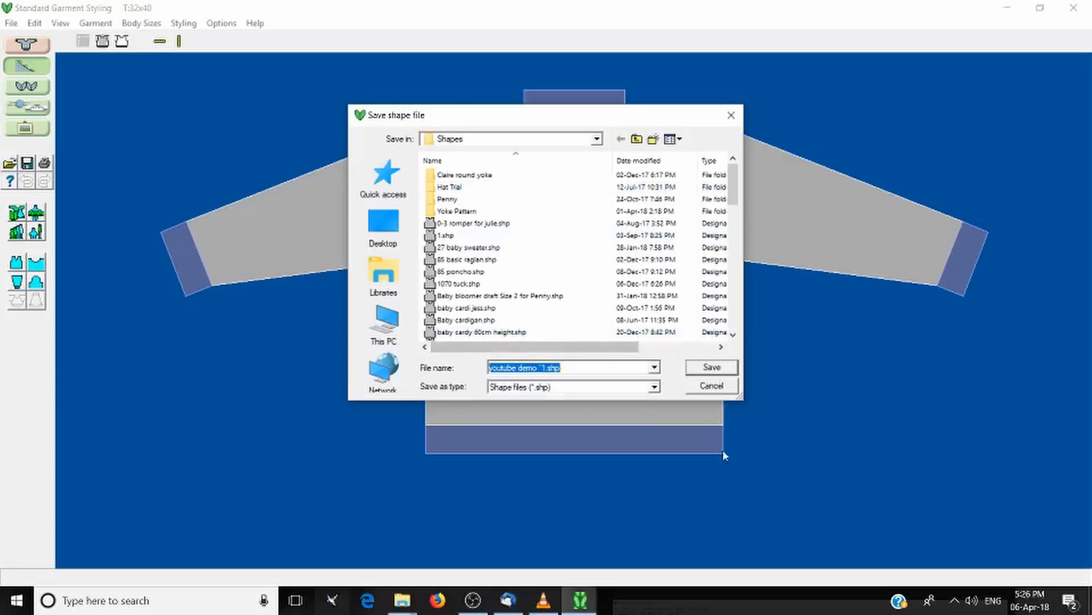
pyautogui.click(712, 367)
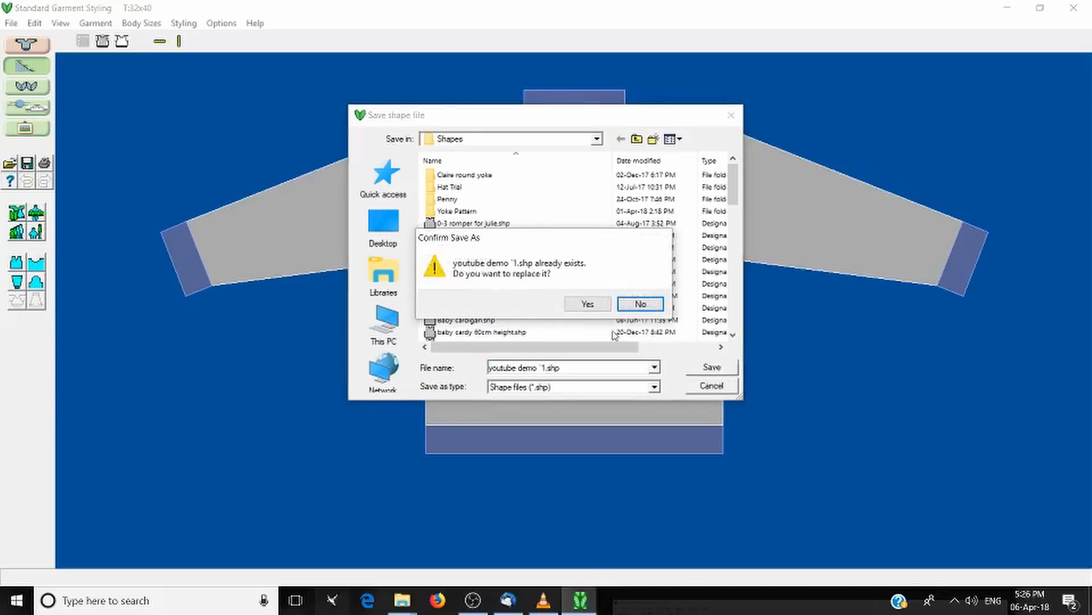
pyautogui.click(592, 304)
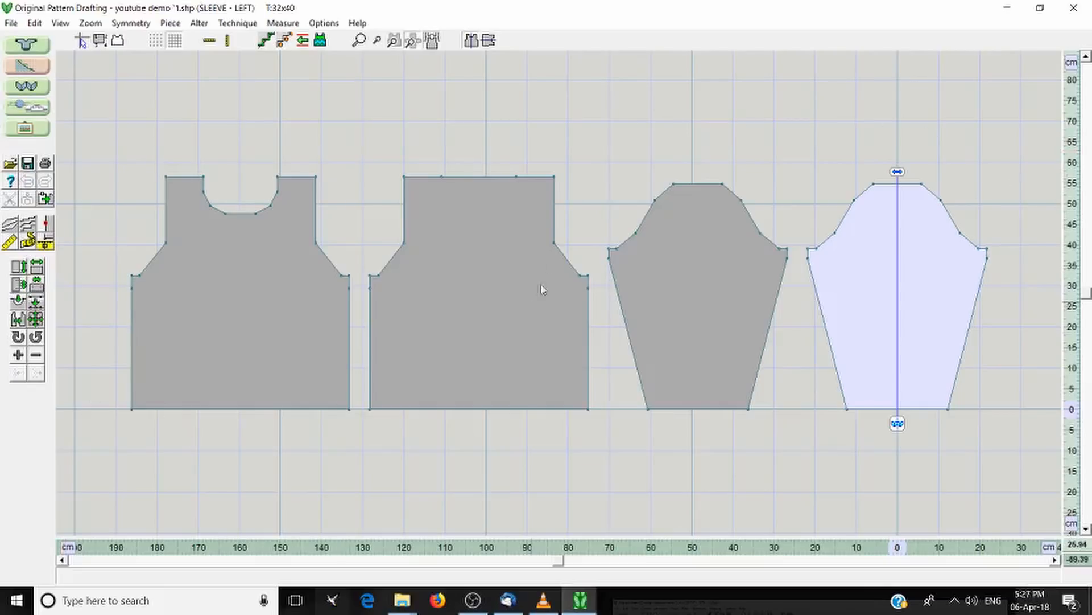
# Select both sleeves, the front and the back in turn, and toggle the display of all garment pieces.
pyautogui.click(662, 234)
pyautogui.click(922, 283)
pyautogui.click(241, 295)
pyautogui.click(544, 295)
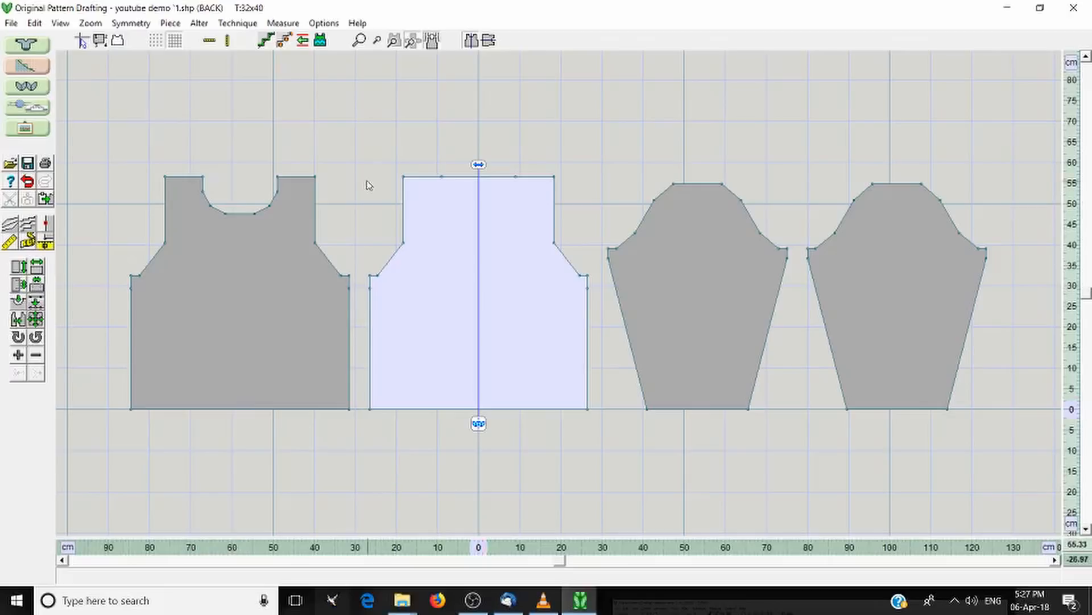
pyautogui.click(435, 44)
pyautogui.click(434, 44)
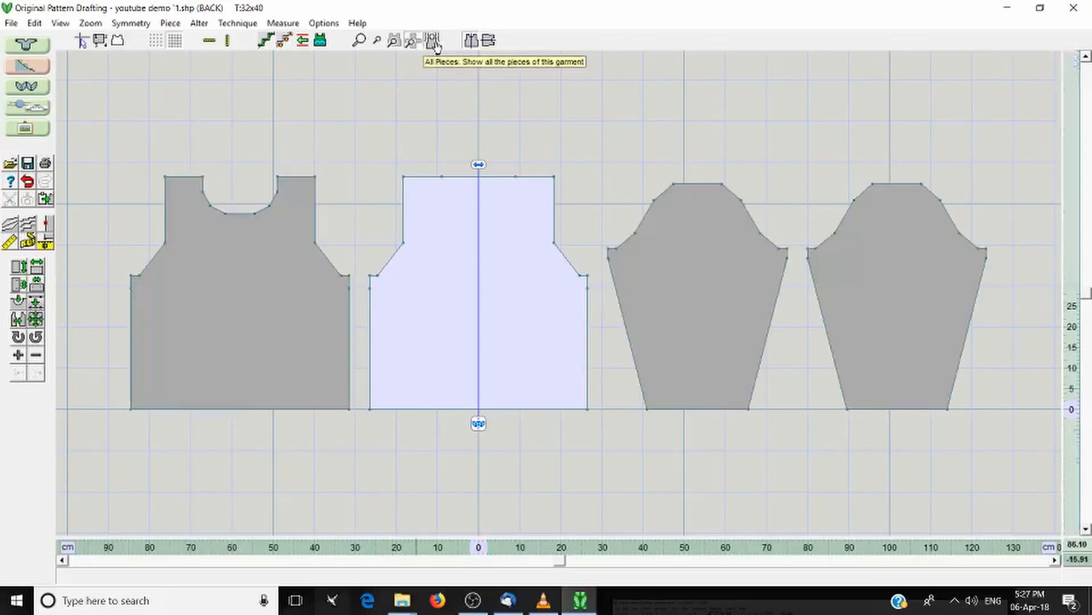
# Select the front piece, hide the other garment pieces, and fit the front to the drawing area.
pyautogui.click(263, 297)
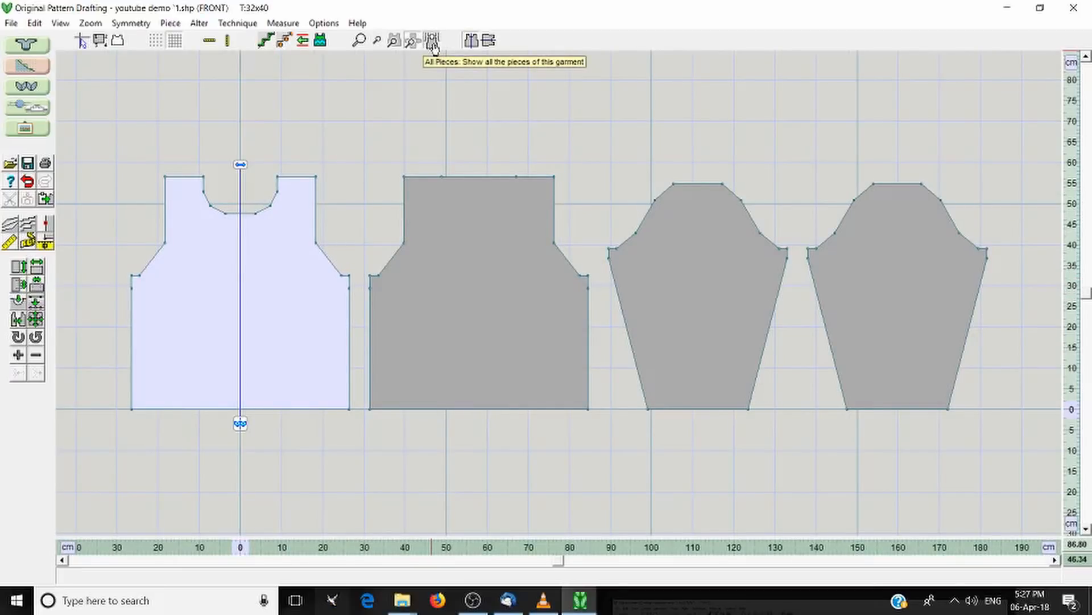
pyautogui.click(432, 41)
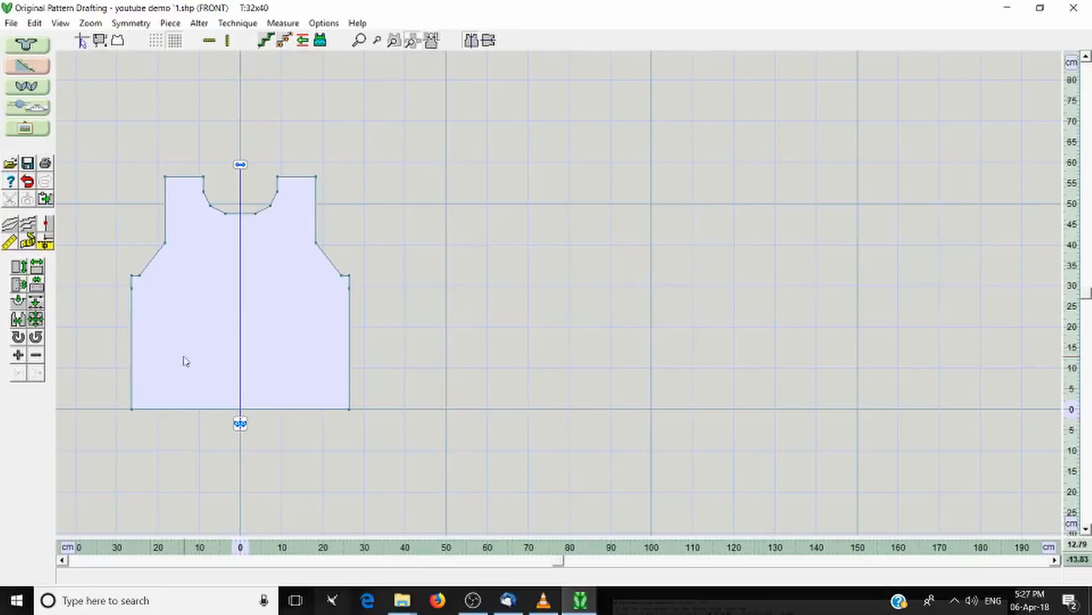
pyautogui.click(392, 44)
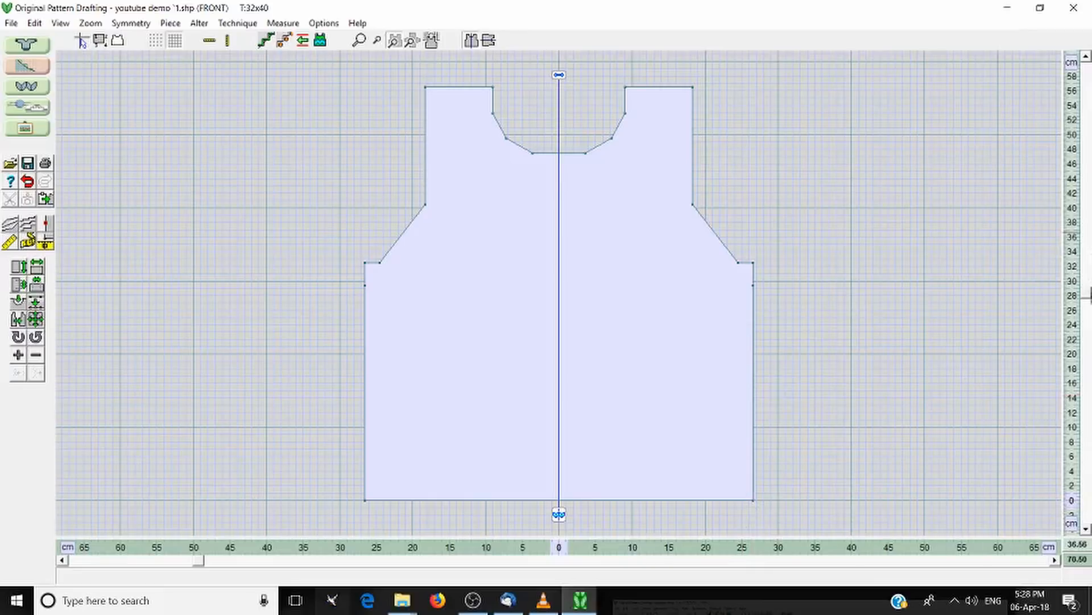
pyautogui.moveTo(1088, 299)
pyautogui.mouseDown()
pyautogui.moveTo(1088, 393)
pyautogui.moveTo(1088, 293)
pyautogui.mouseUp()
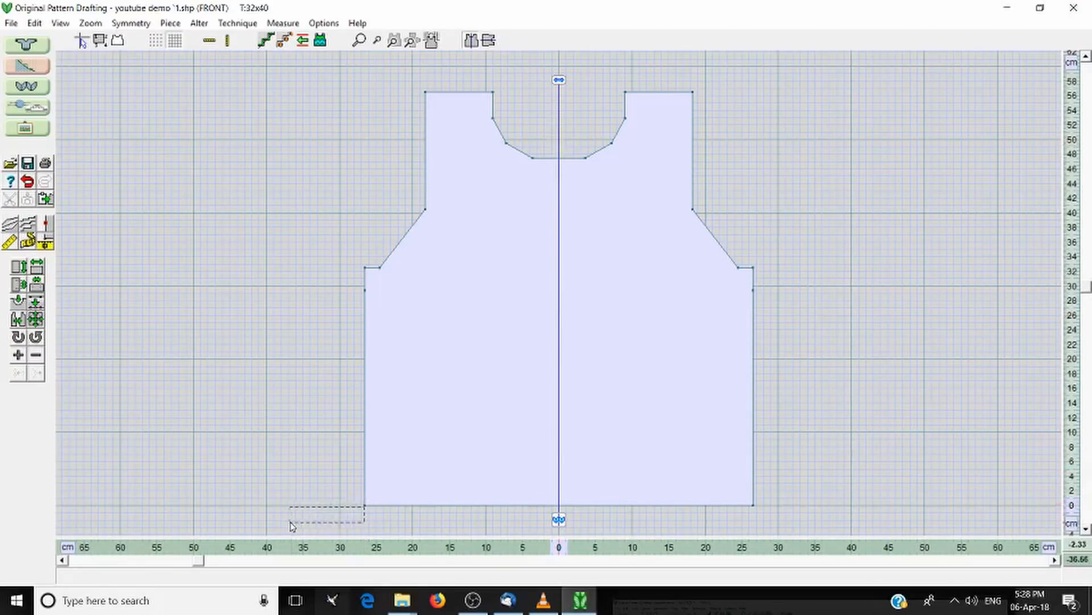
# Try flaring the front's hem symmetrically by moving its lower corner out to about 50 cm from the centre line, and undo it.
pyautogui.click(366, 507)
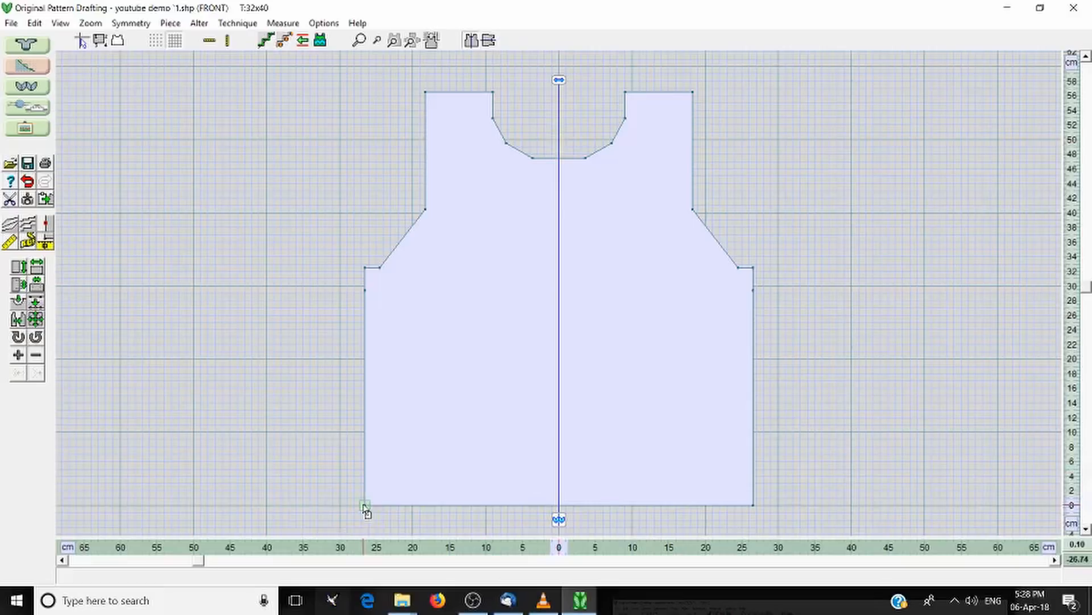
pyautogui.click(194, 471)
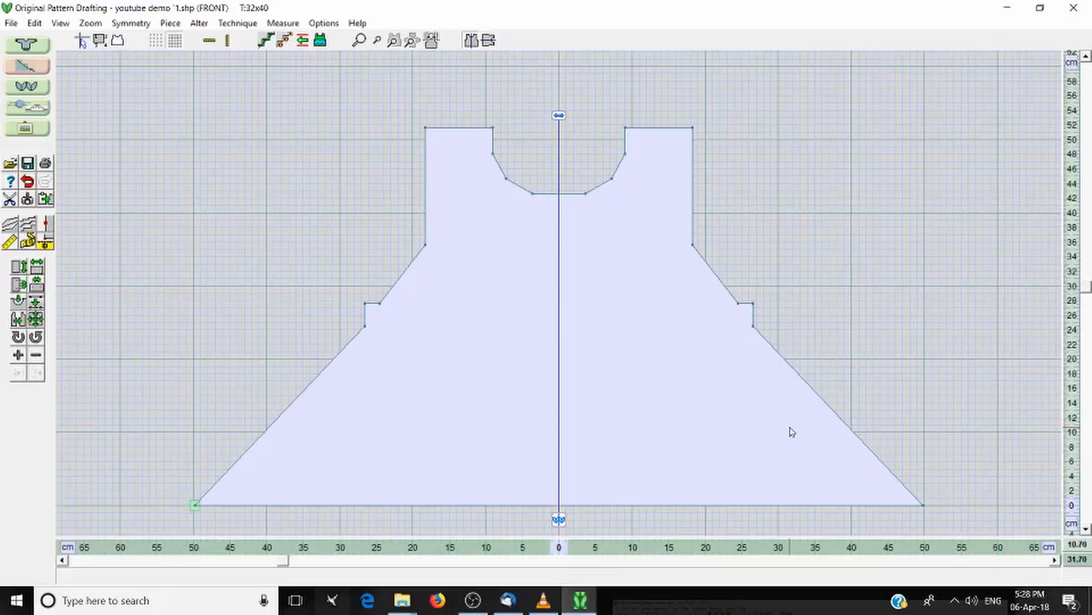
pyautogui.hotkey('ctrl', 'z')
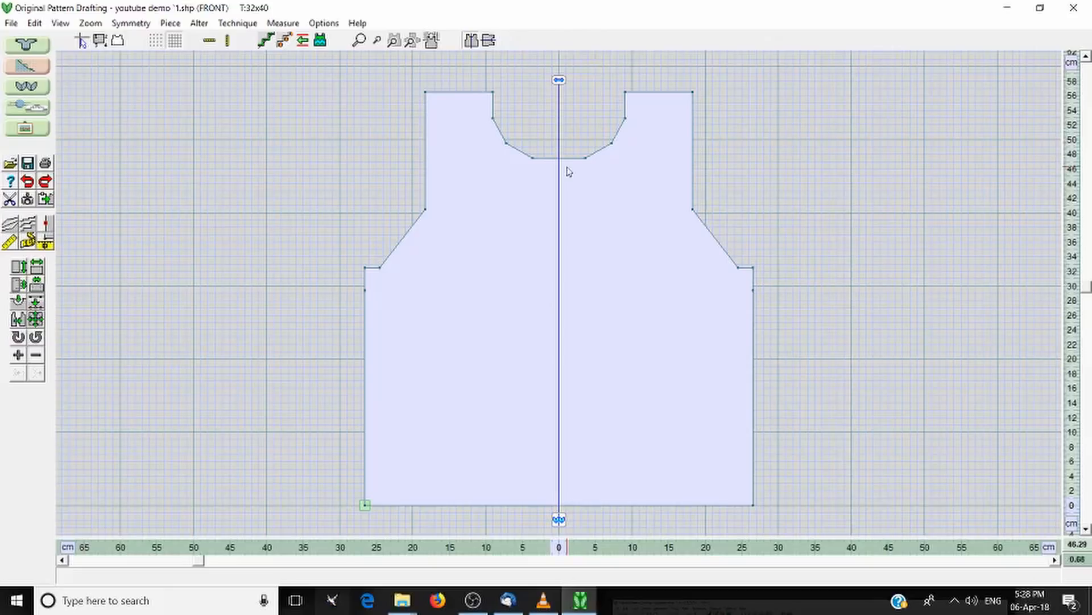
# Turn off symmetry about the vertical centre line for the front piece.
pyautogui.click(471, 45)
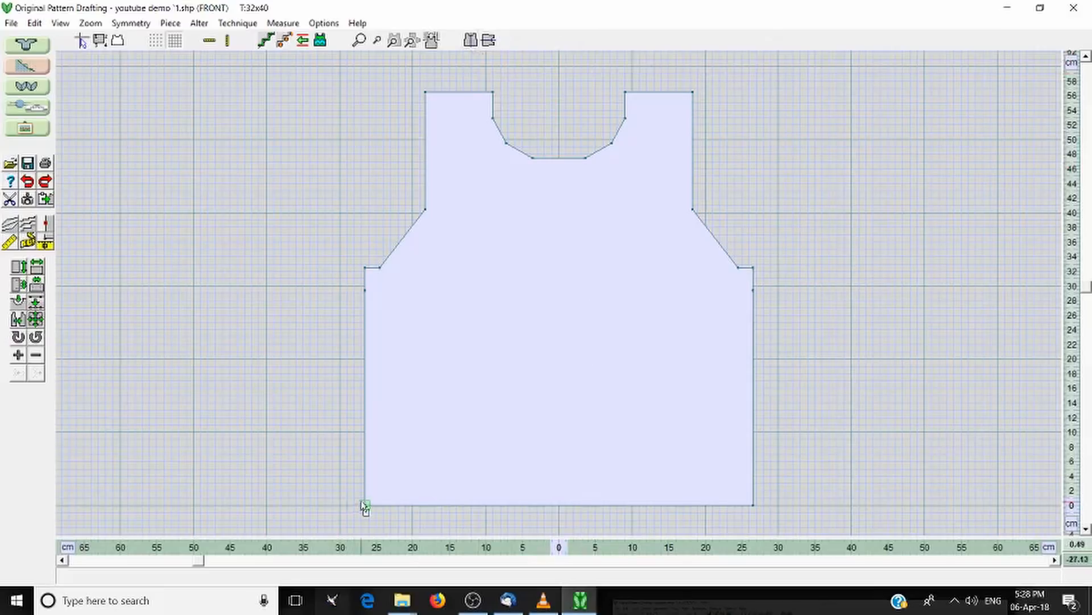
# Try pulling the front's lower left corner point out to about 55 cm from the centre line and 16 cm up, and undo it.
pyautogui.moveTo(365, 505); pyautogui.dragTo(154, 389)
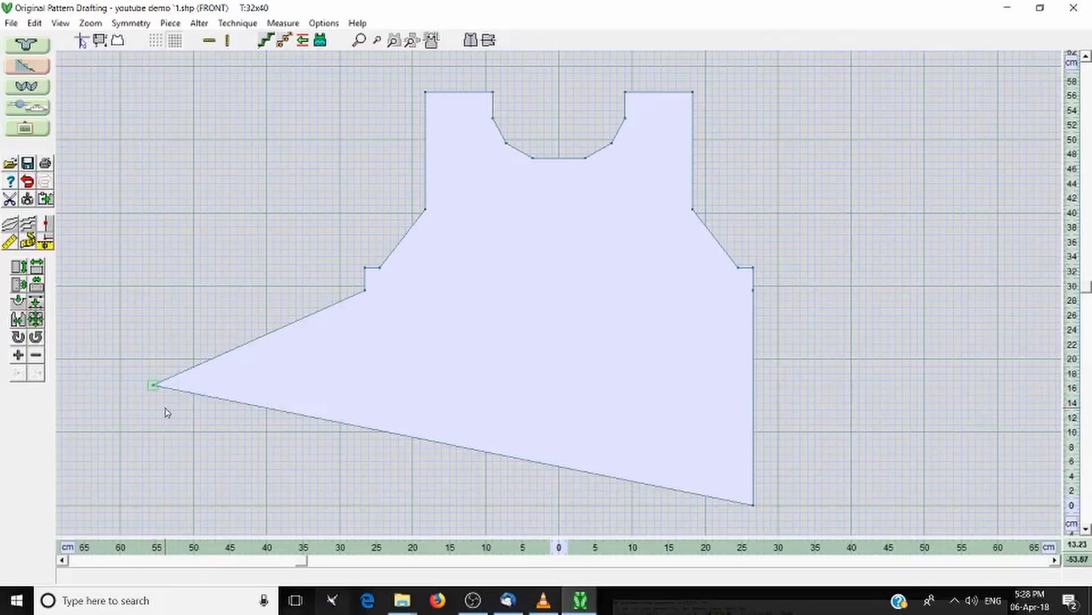
pyautogui.hotkey('ctrl', 'z')
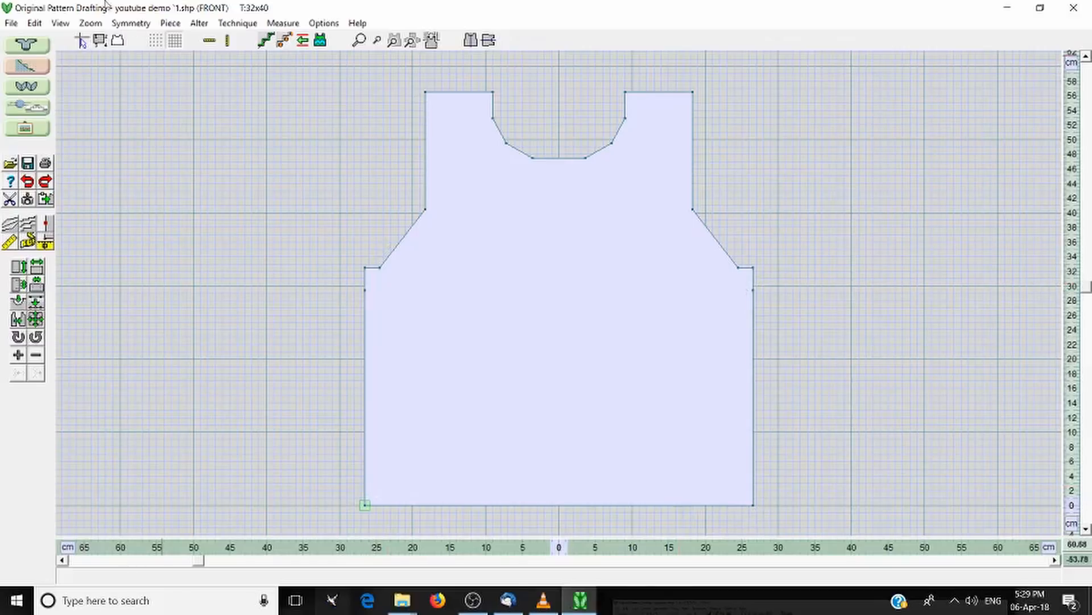
# Show the point numbers around the front piece's outline.
pyautogui.click(100, 41)
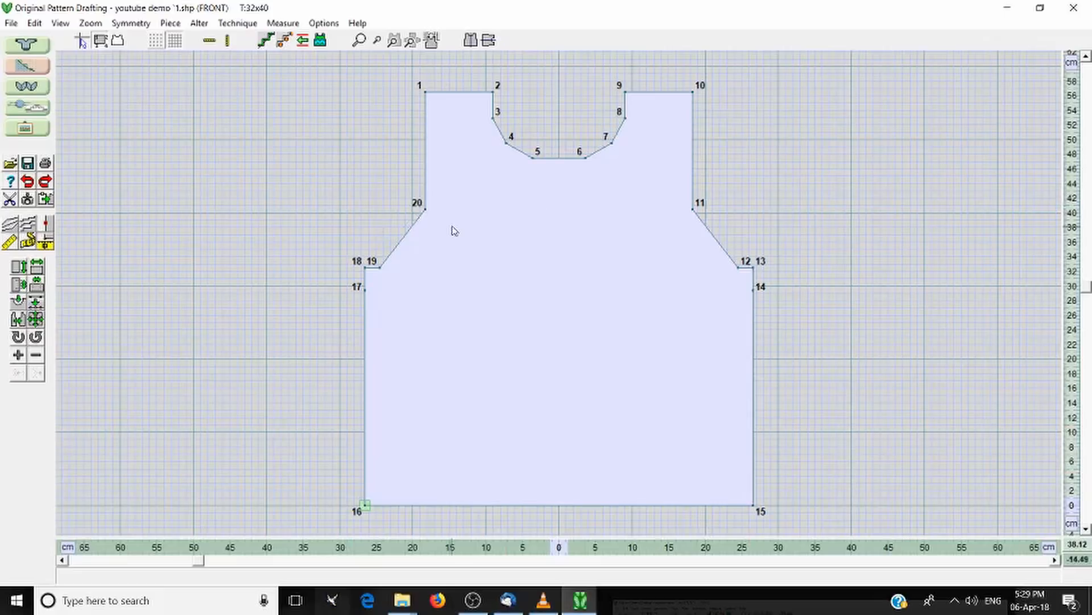
# Try moving armhole point 20 outward to about 39 cm from the centre line and inward to about 15 cm, and undo both moves.
pyautogui.moveTo(427, 214); pyautogui.dragTo(268, 197)
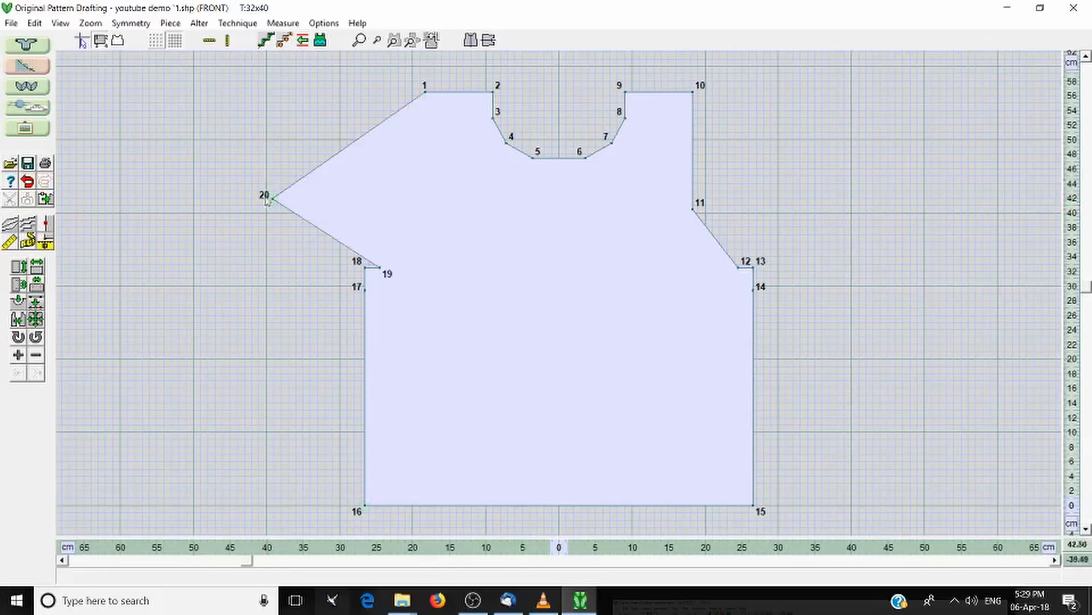
pyautogui.moveTo(419, 171); pyautogui.dragTo(457, 263)
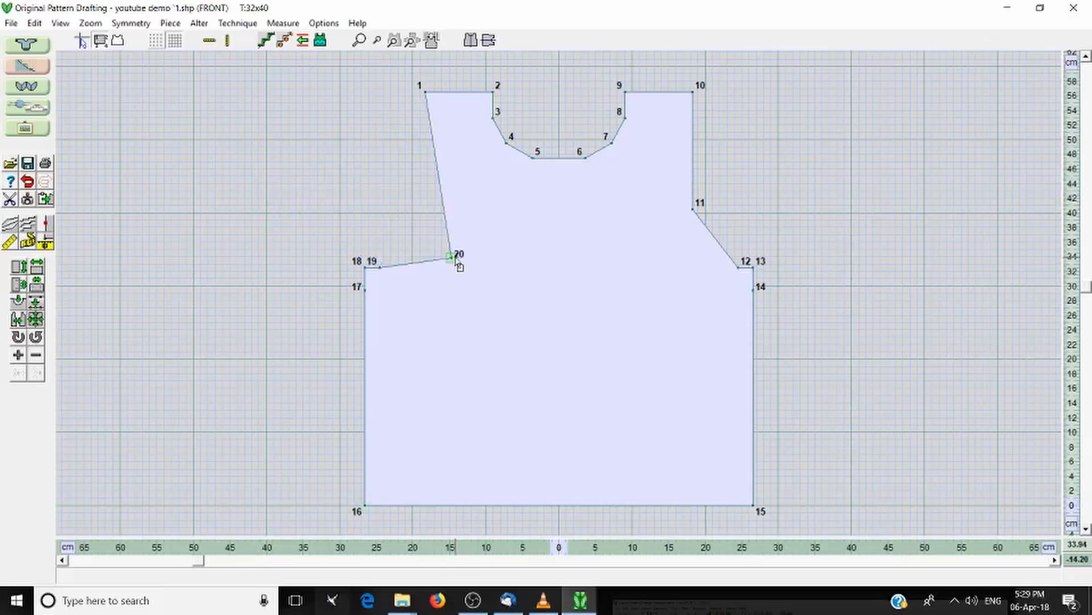
pyautogui.hotkey('ctrl', 'z')
pyautogui.hotkey('ctrl', 'y')
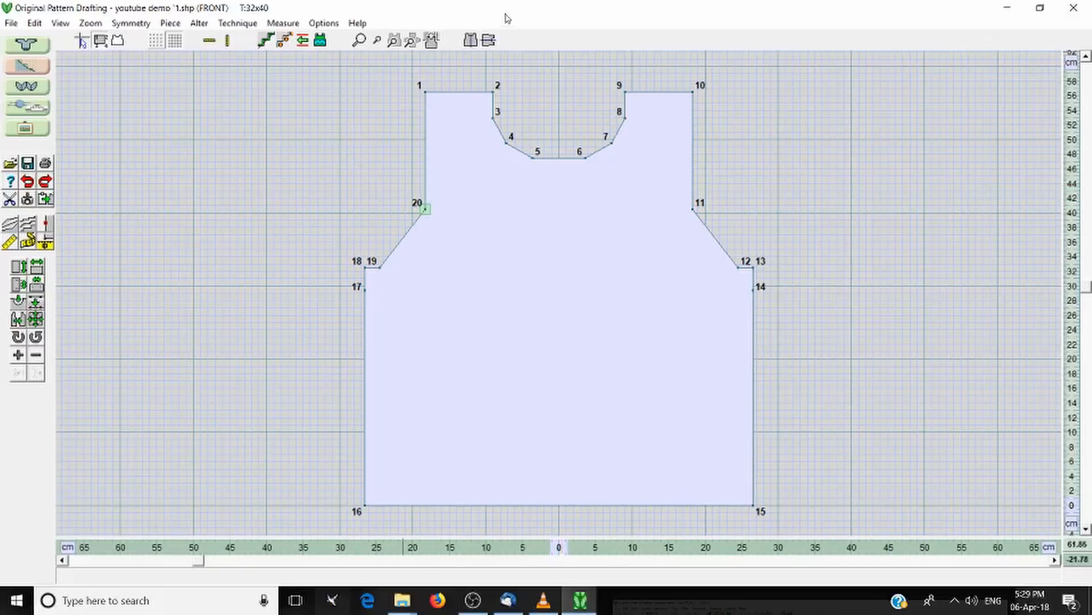
pyautogui.click(319, 152)
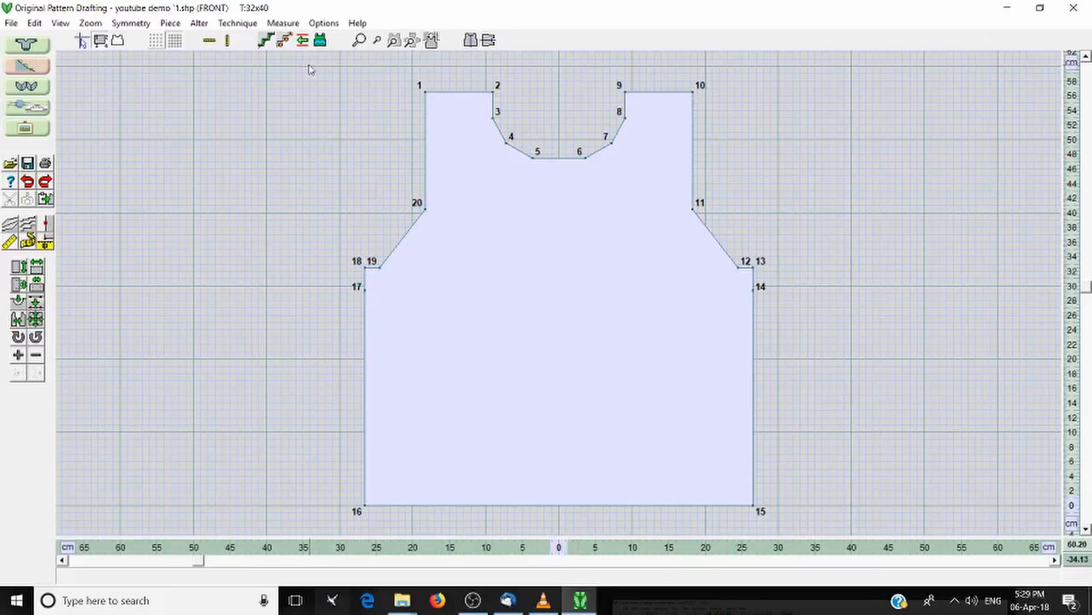
# Open the front's coordinate table, examine the X and Y values through to point 17, and close it without changes.
pyautogui.click(172, 24)
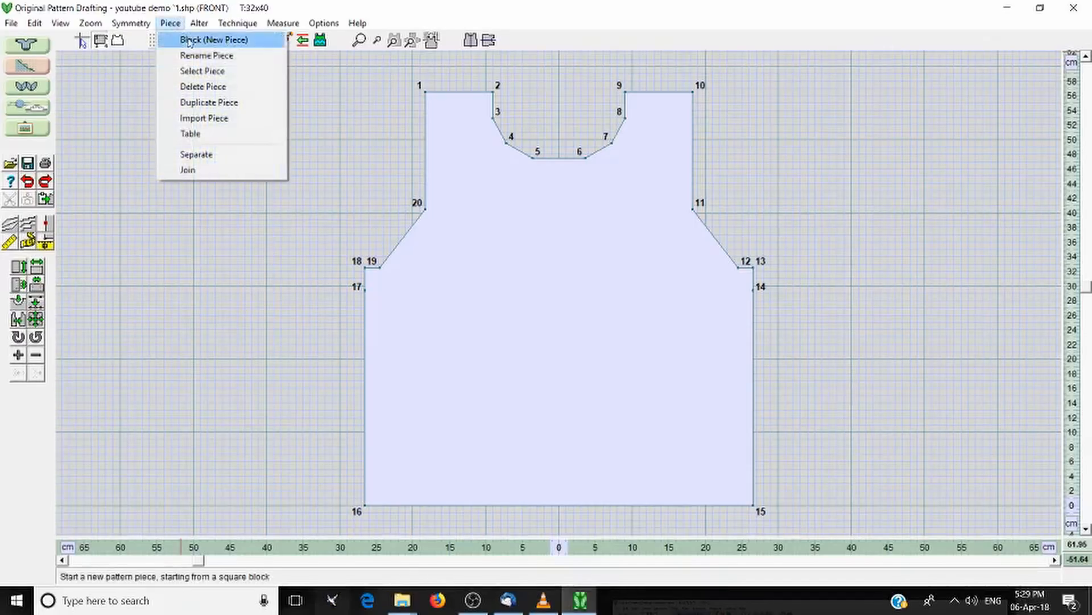
pyautogui.click(238, 138)
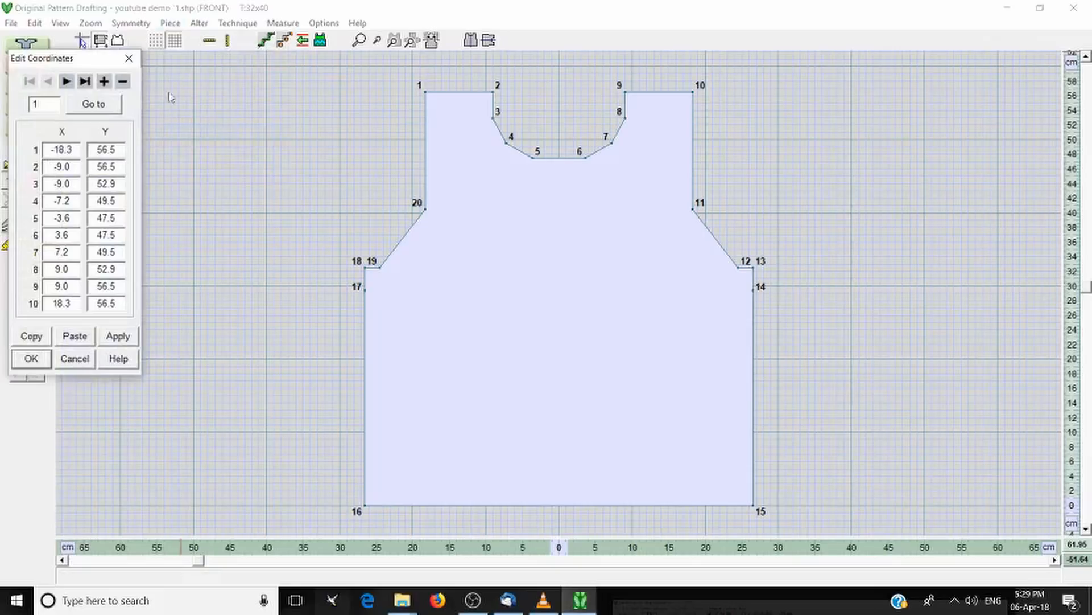
pyautogui.moveTo(55, 59); pyautogui.dragTo(206, 56)
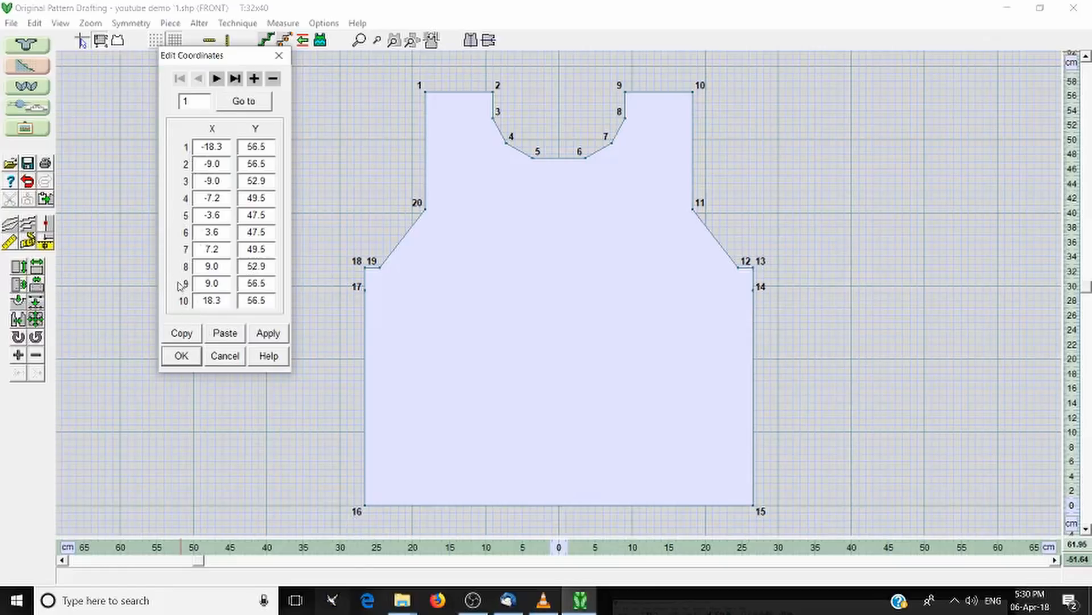
pyautogui.click(218, 79)
pyautogui.click(218, 79)
pyautogui.click(218, 79)
pyautogui.click(218, 79)
pyautogui.click(218, 79)
pyautogui.click(218, 79)
pyautogui.click(218, 80)
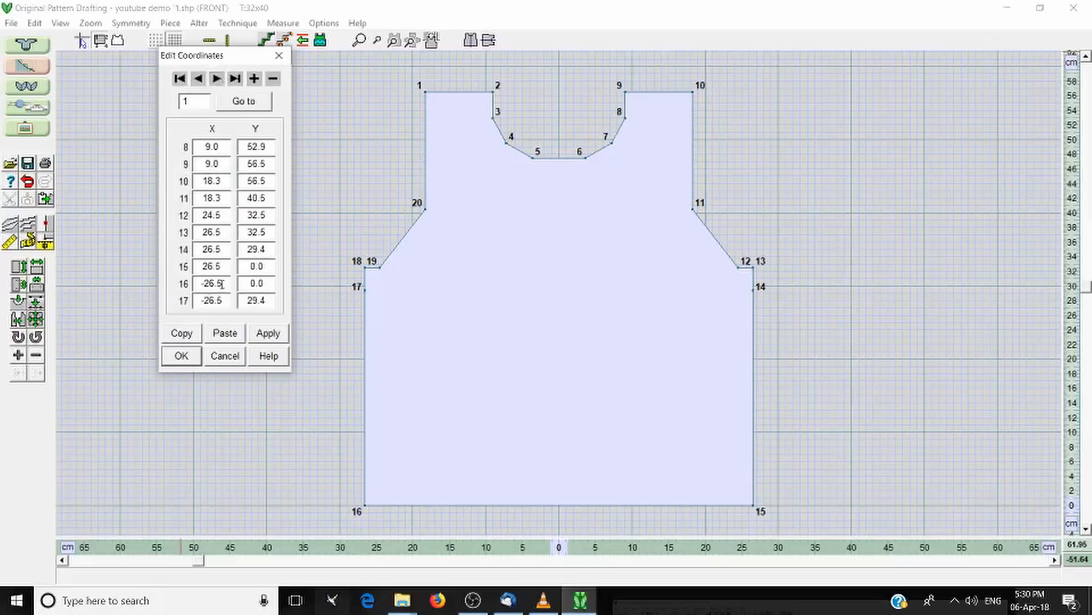
pyautogui.moveTo(203, 283); pyautogui.dragTo(206, 283)
pyautogui.click(278, 56)
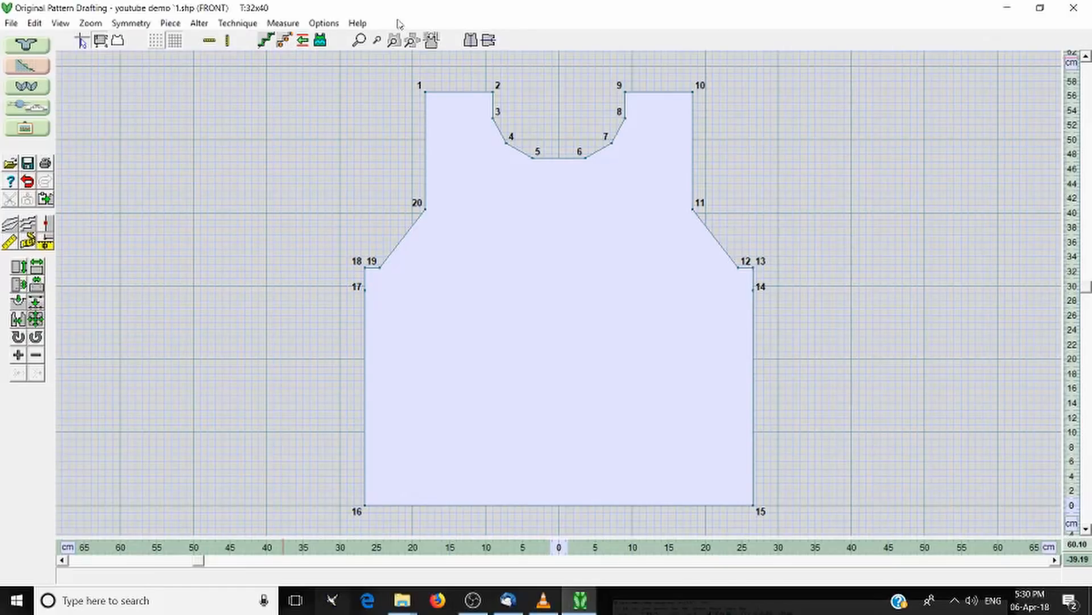
# Review the units of measurement settings, keeping centimetres and normal units.
pyautogui.click(315, 24)
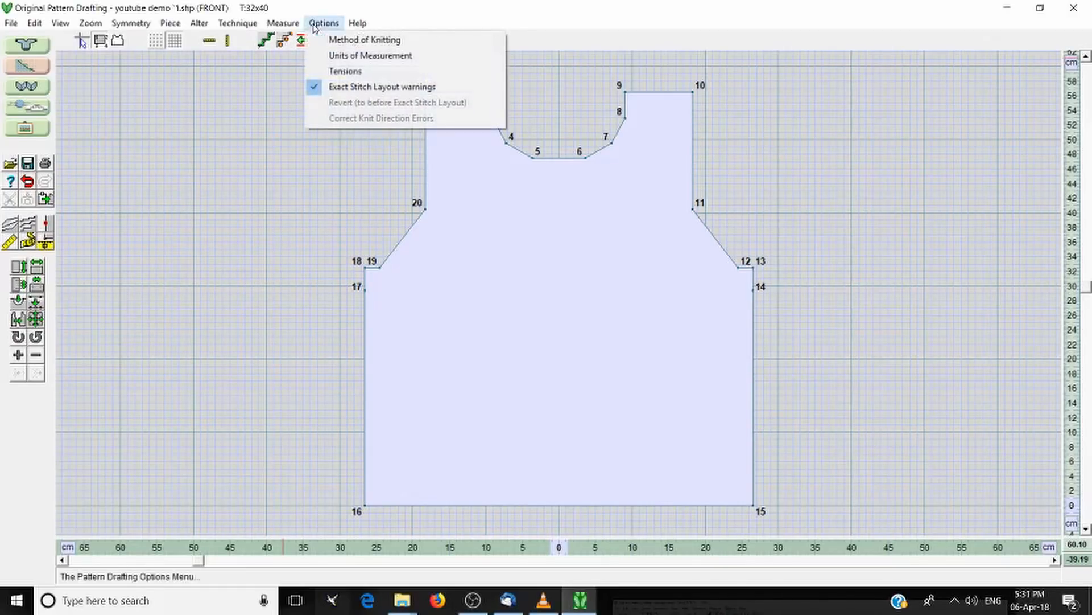
pyautogui.click(333, 56)
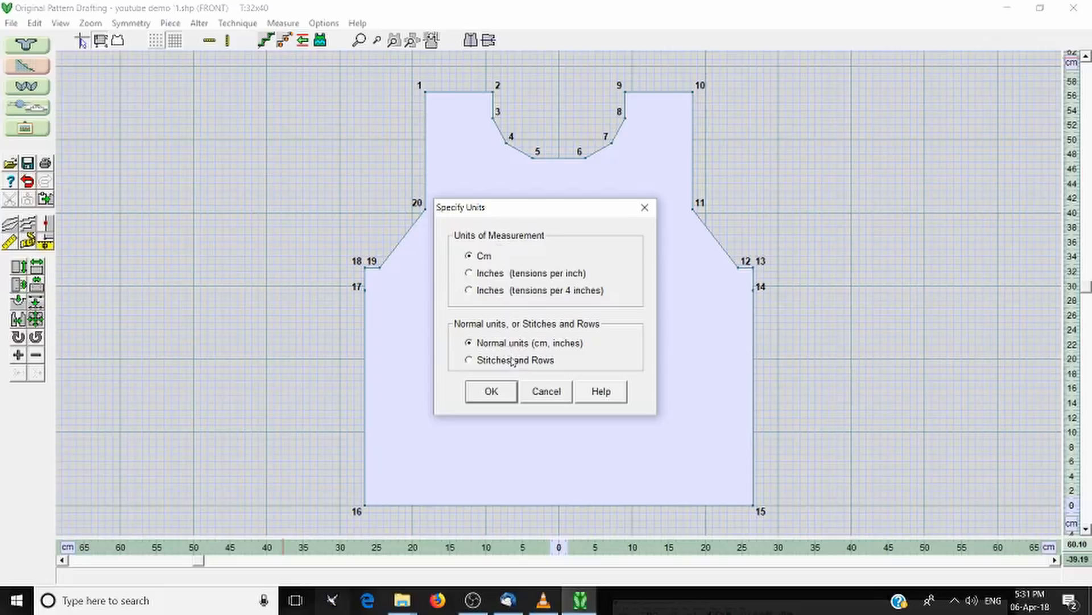
pyautogui.click(490, 393)
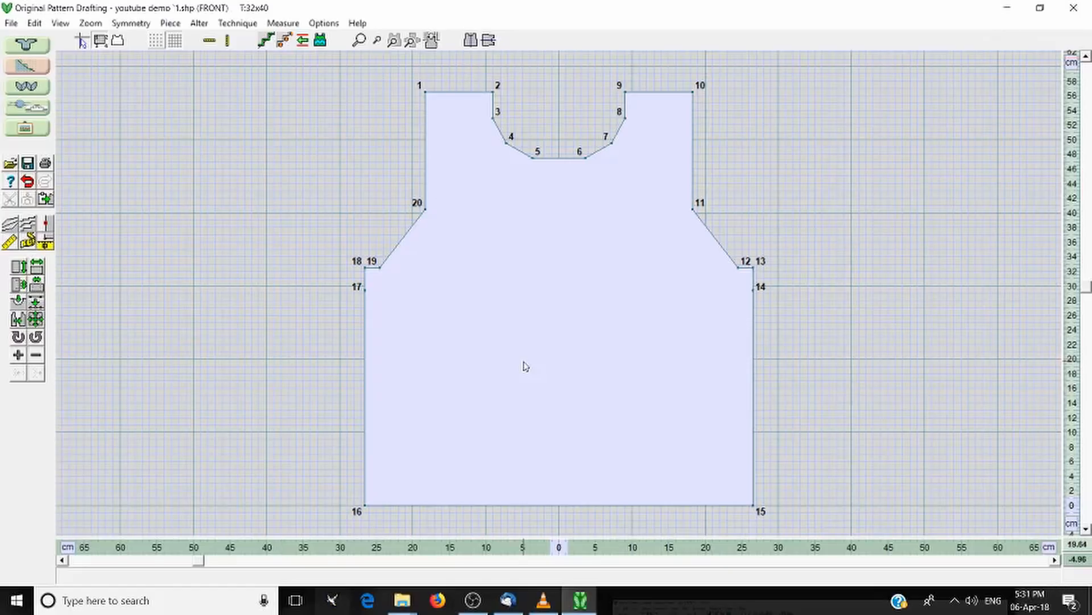
# Try setting the X coordinate of hem point 16 to -10 cm in the coordinate table, and discard the change.
pyautogui.click(169, 24)
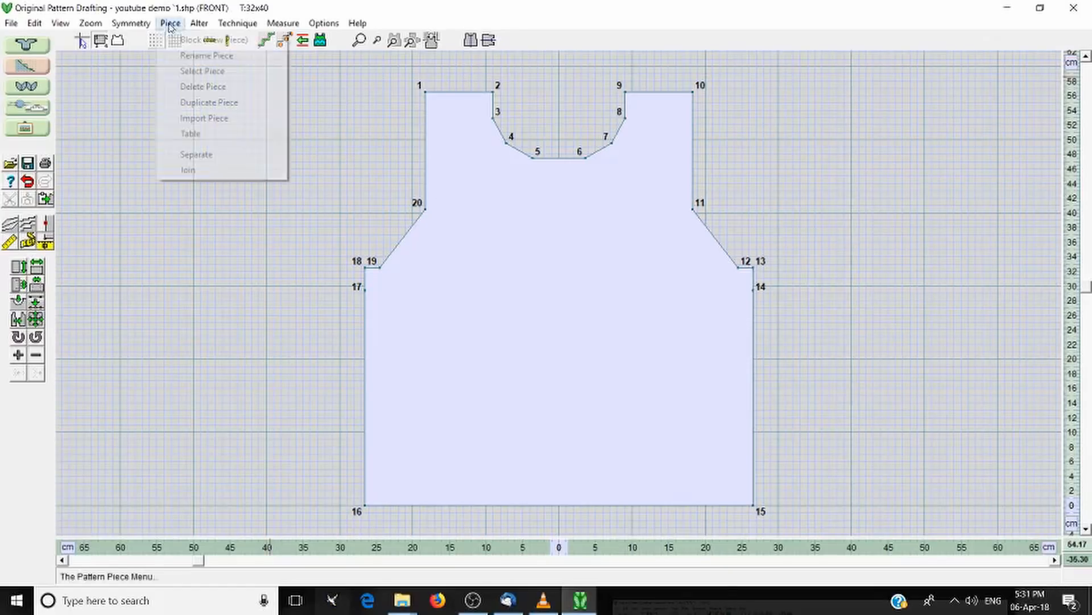
pyautogui.click(191, 134)
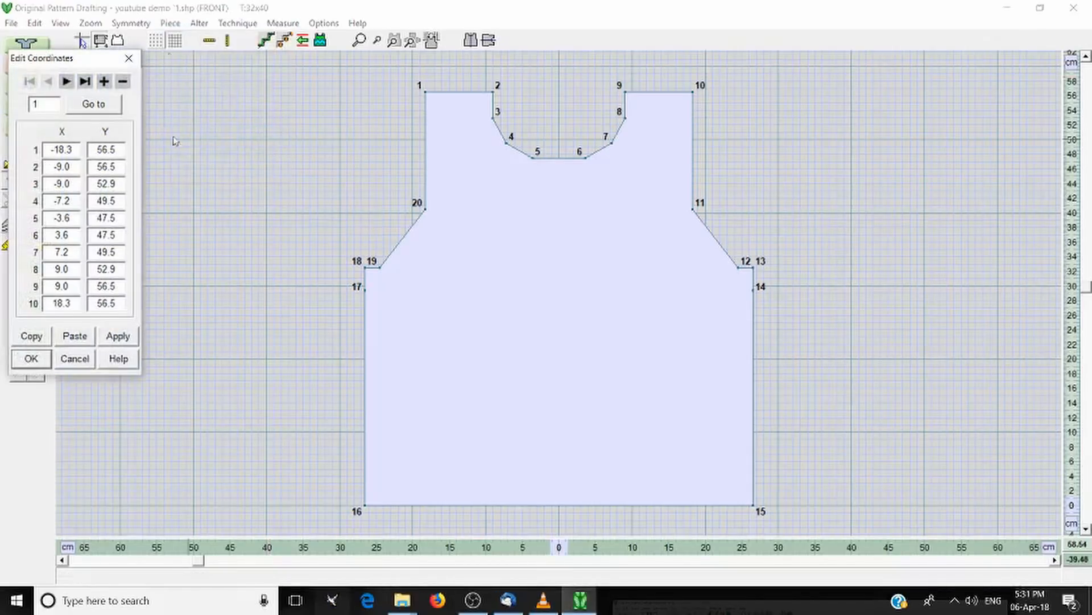
pyautogui.click(72, 84)
pyautogui.click(72, 83)
pyautogui.click(72, 84)
pyautogui.click(72, 83)
pyautogui.click(72, 84)
pyautogui.click(72, 84)
pyautogui.click(72, 84)
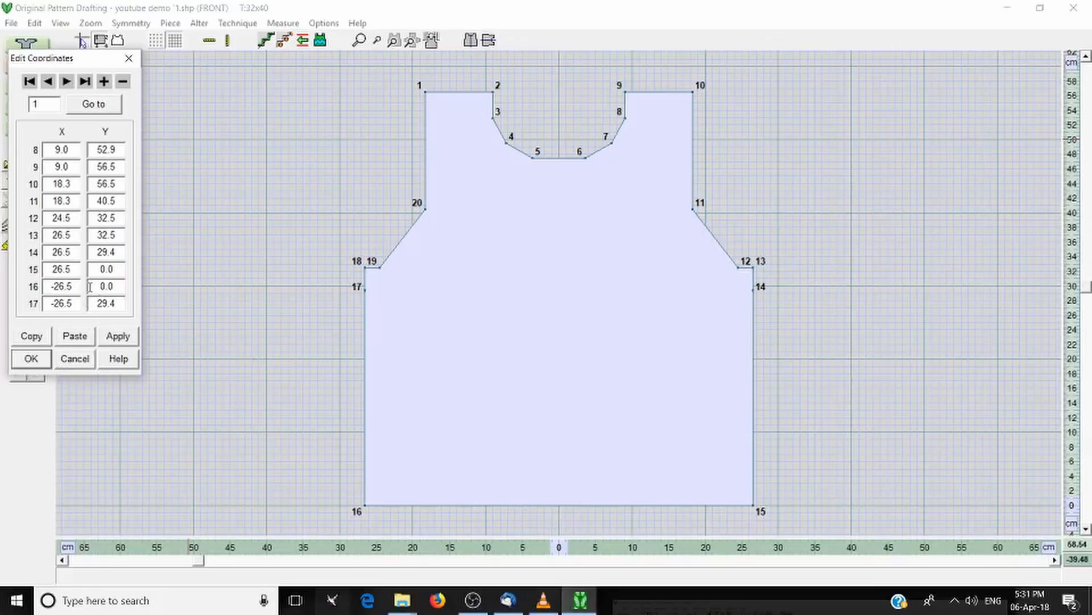
pyautogui.moveTo(80, 284); pyautogui.dragTo(57, 290)
pyautogui.write('10')
pyautogui.click(105, 341)
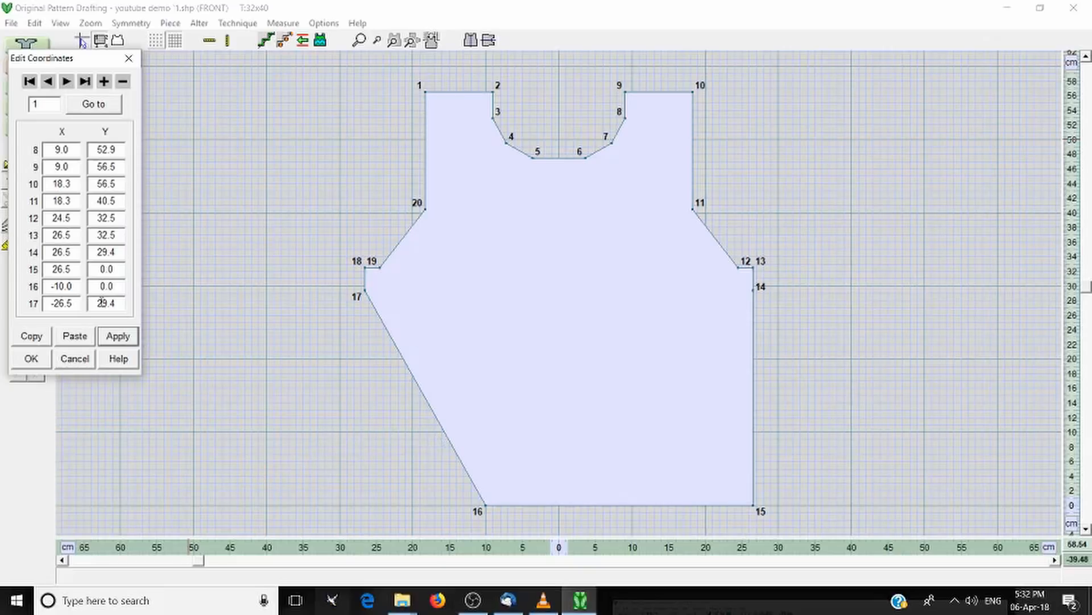
pyautogui.click(138, 62)
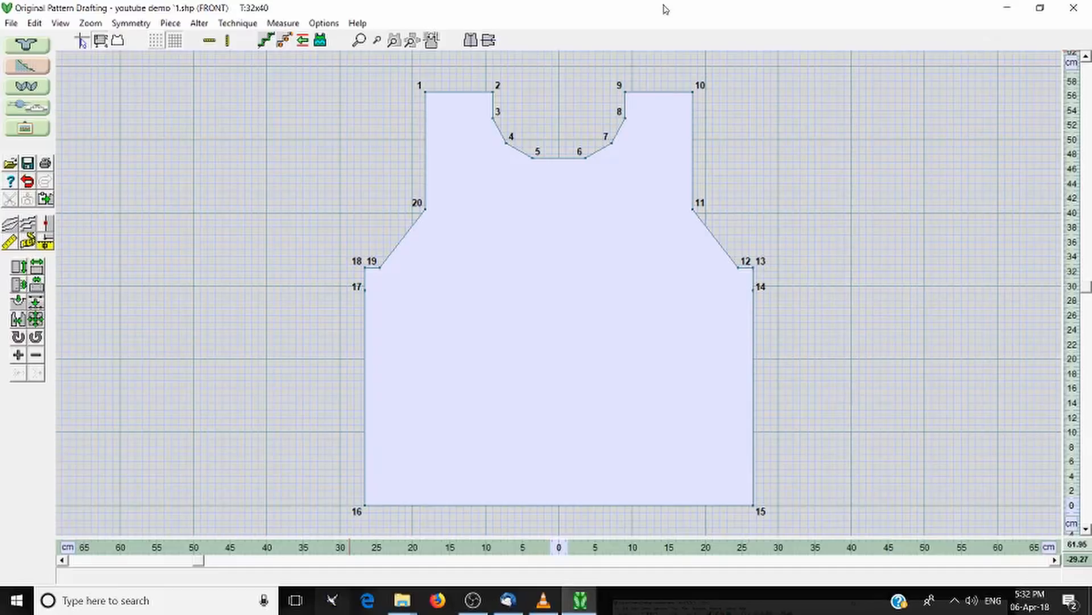
# Set the Y coordinate of hem point 16 to -15 cm in the front's coordinate table to slant the hem.
pyautogui.click(172, 24)
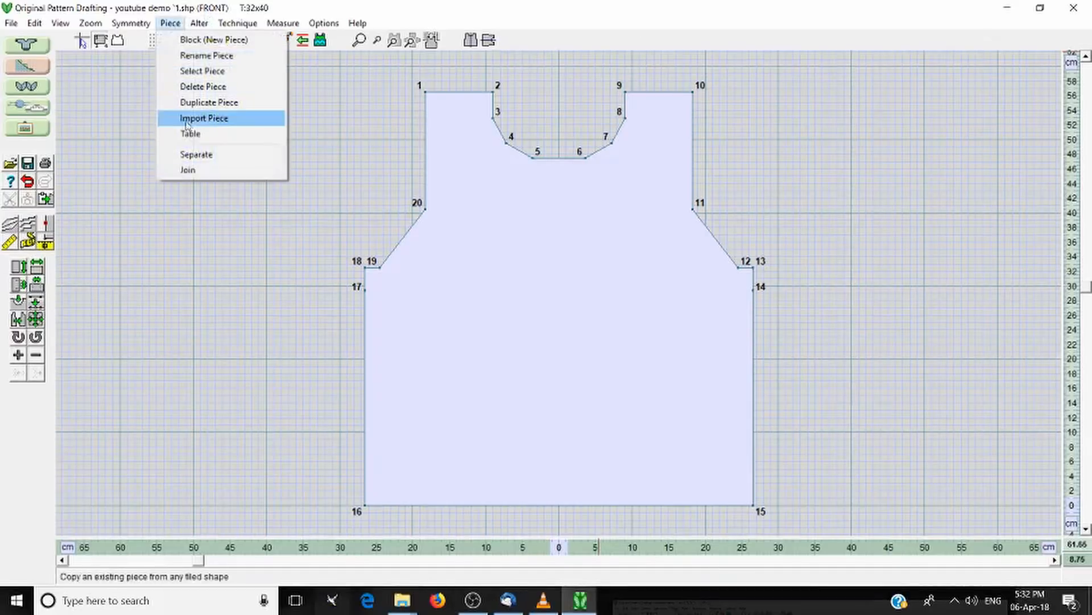
pyautogui.click(191, 135)
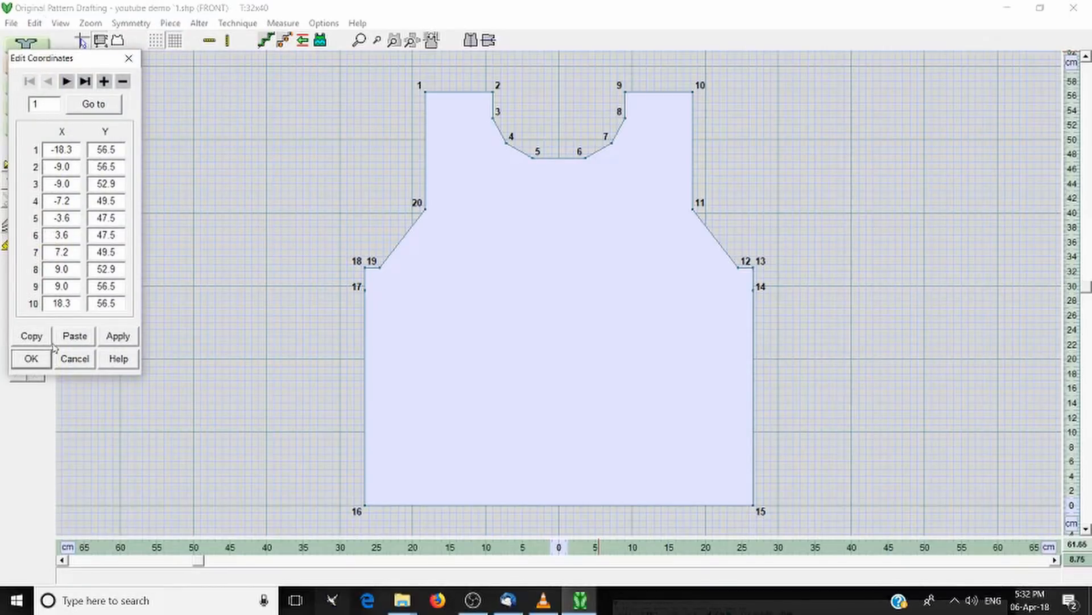
pyautogui.click(67, 81)
pyautogui.click(67, 82)
pyautogui.click(67, 81)
pyautogui.click(67, 82)
pyautogui.click(67, 82)
pyautogui.click(67, 81)
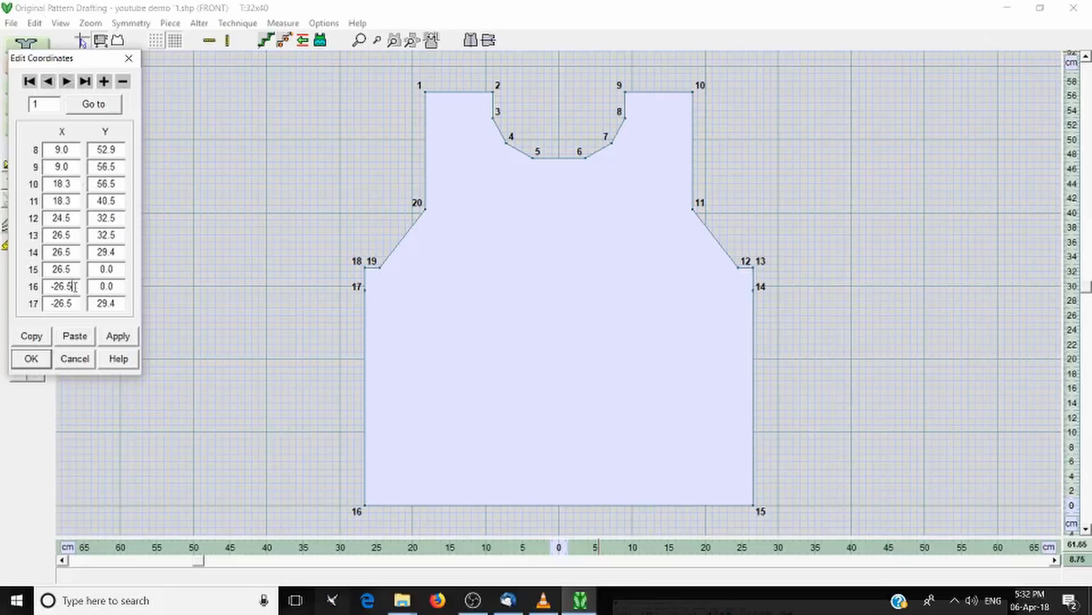
pyautogui.doubleClick(110, 288)
pyautogui.write('-15')
pyautogui.click(111, 335)
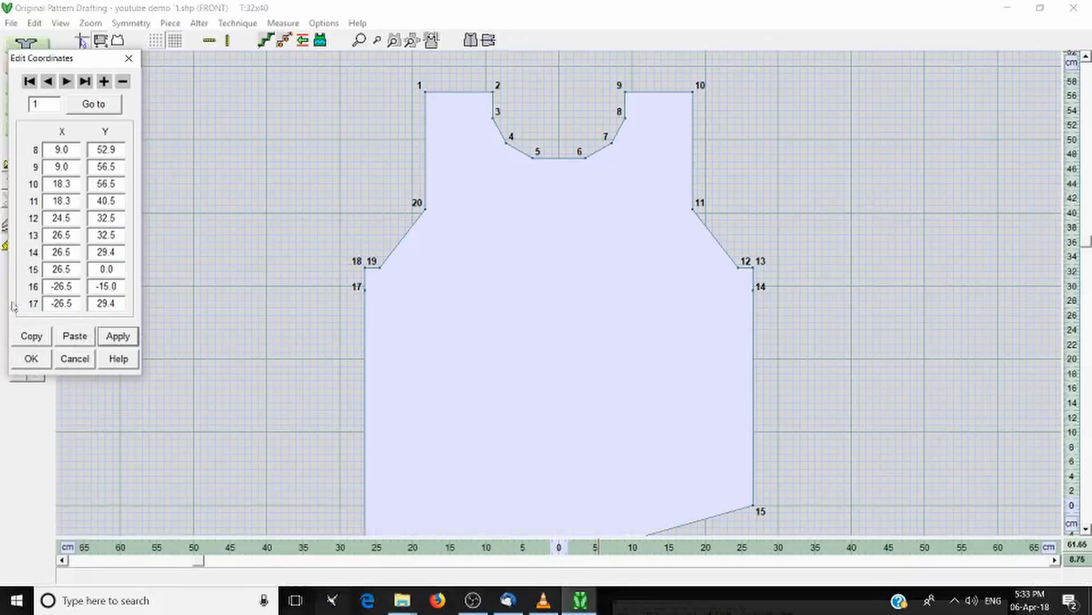
pyautogui.click(30, 358)
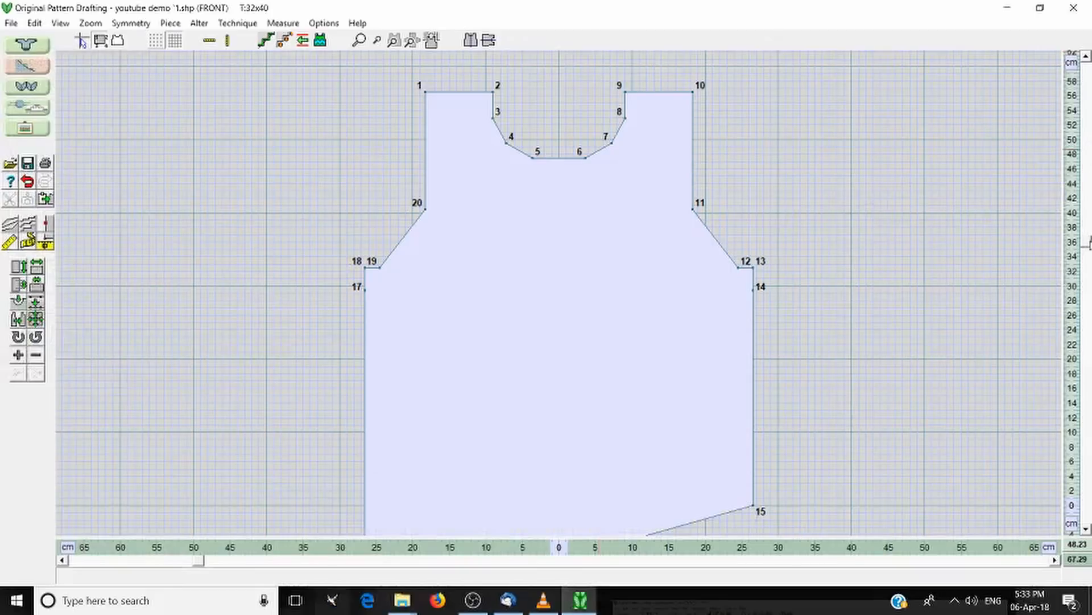
# Turn the slanted hem between points 15 and 16 into a type 7 curve with 25 inserted points, bowing down to about -10 cm near the centre line.
pyautogui.moveTo(1087, 244); pyautogui.dragTo(1083, 401)
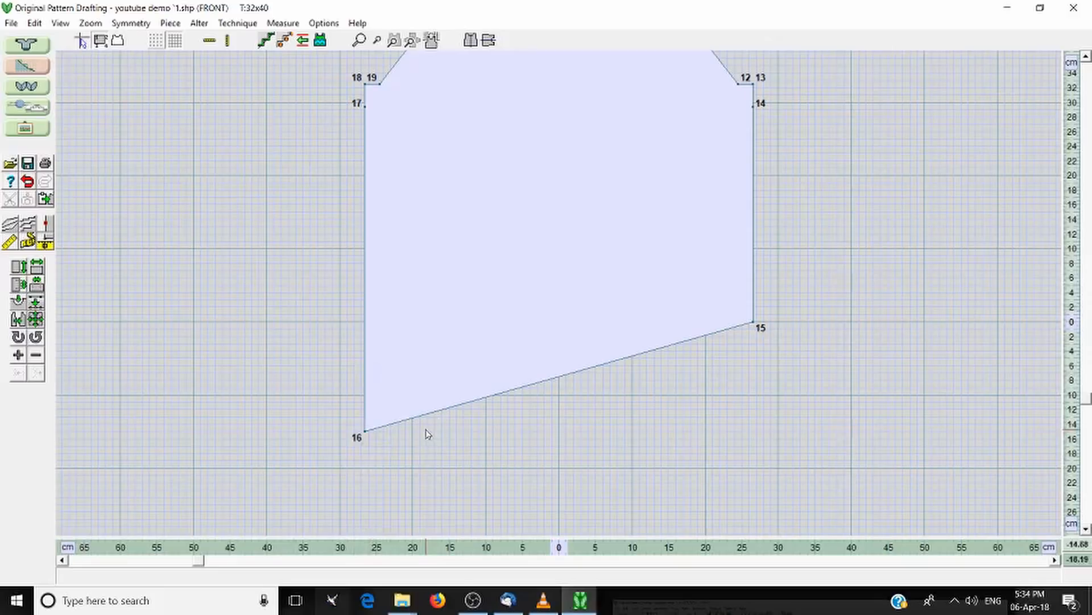
pyautogui.click(19, 308)
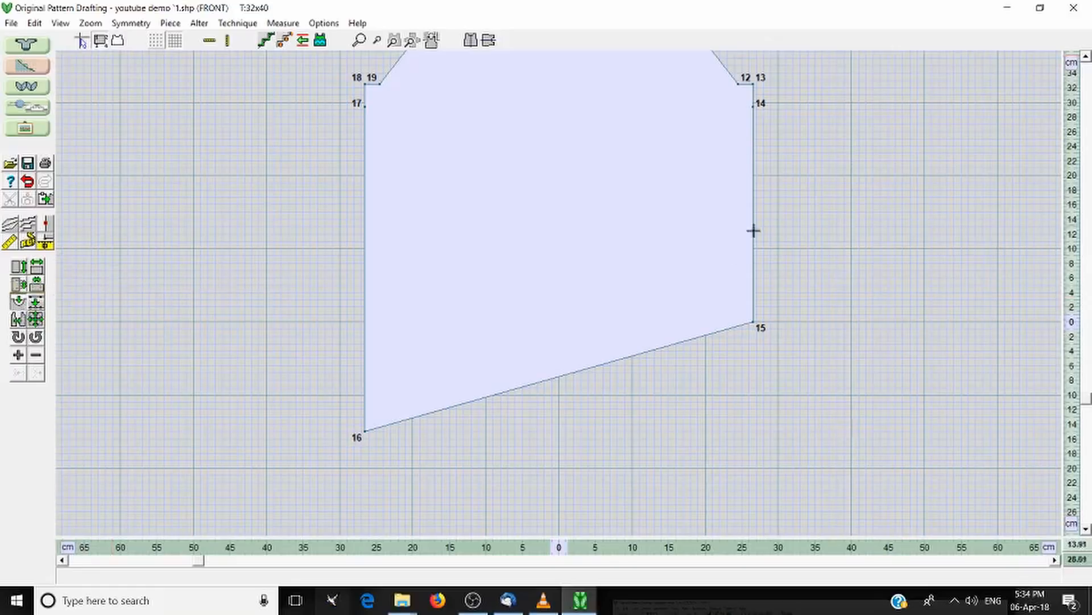
pyautogui.click(634, 353)
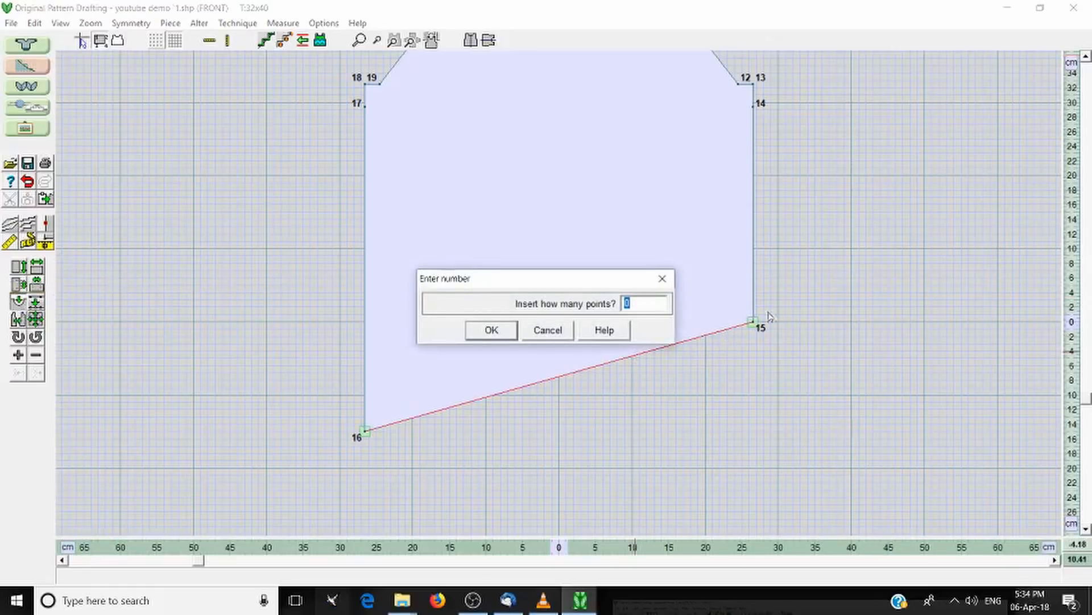
pyautogui.write('25')
pyautogui.click(492, 330)
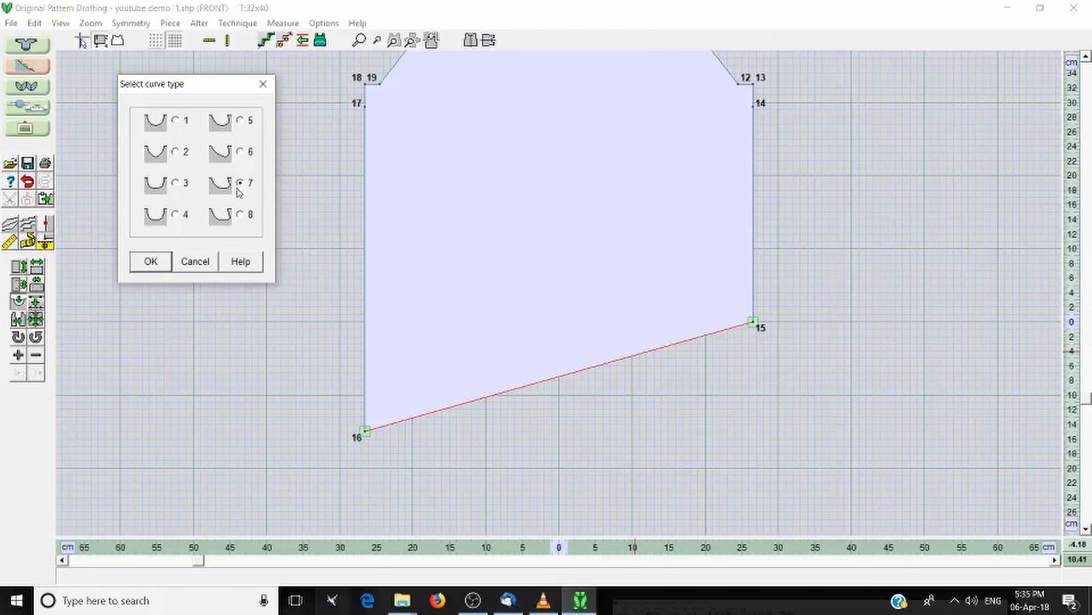
pyautogui.click(144, 264)
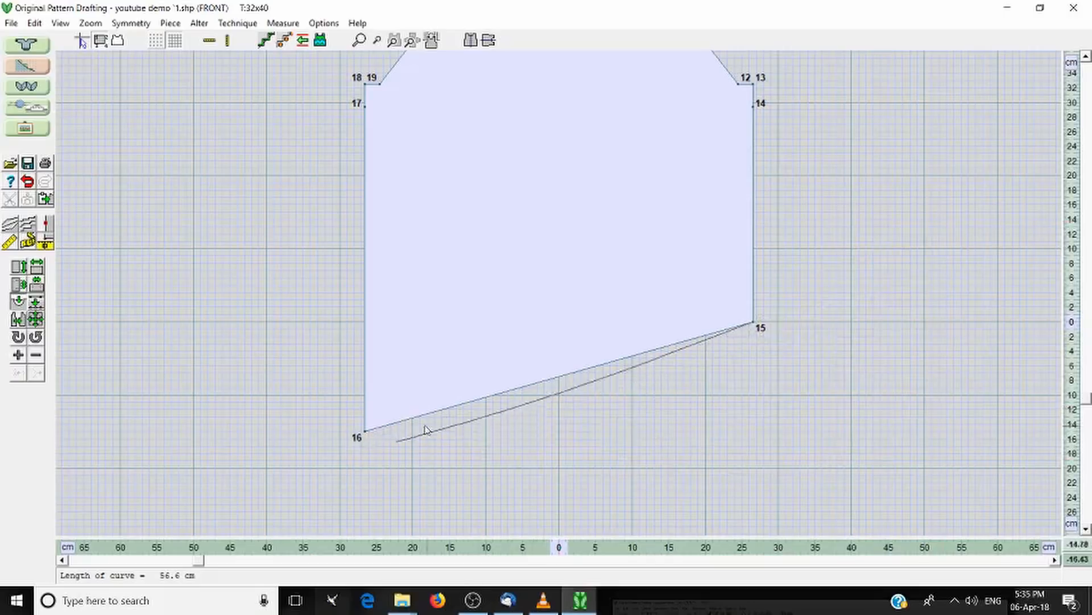
pyautogui.scroll(-5, 534, 430)
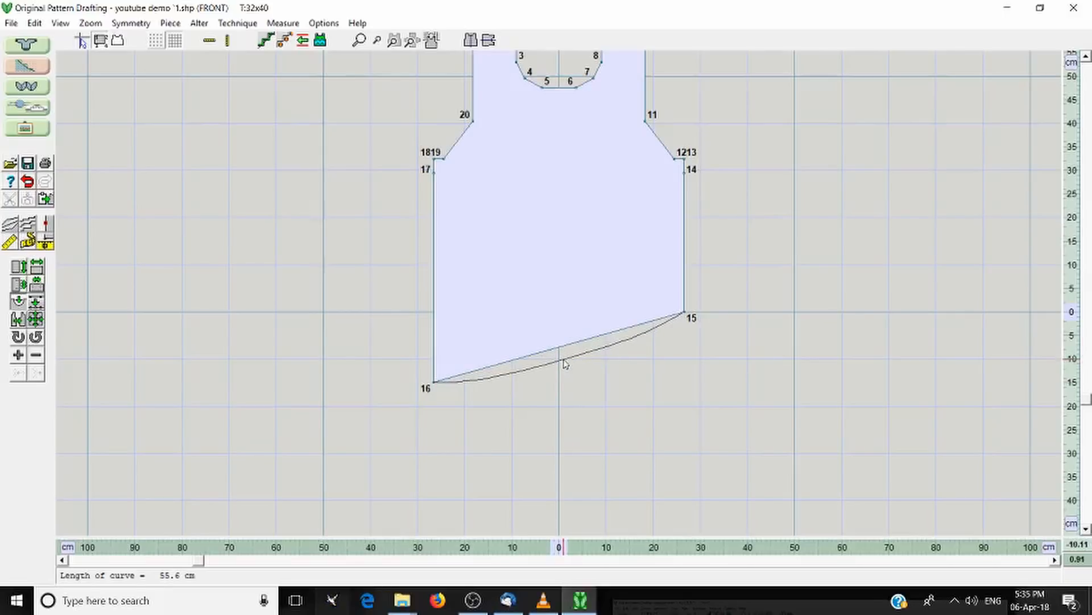
pyautogui.click(565, 363)
pyautogui.scroll(1, 668, 370)
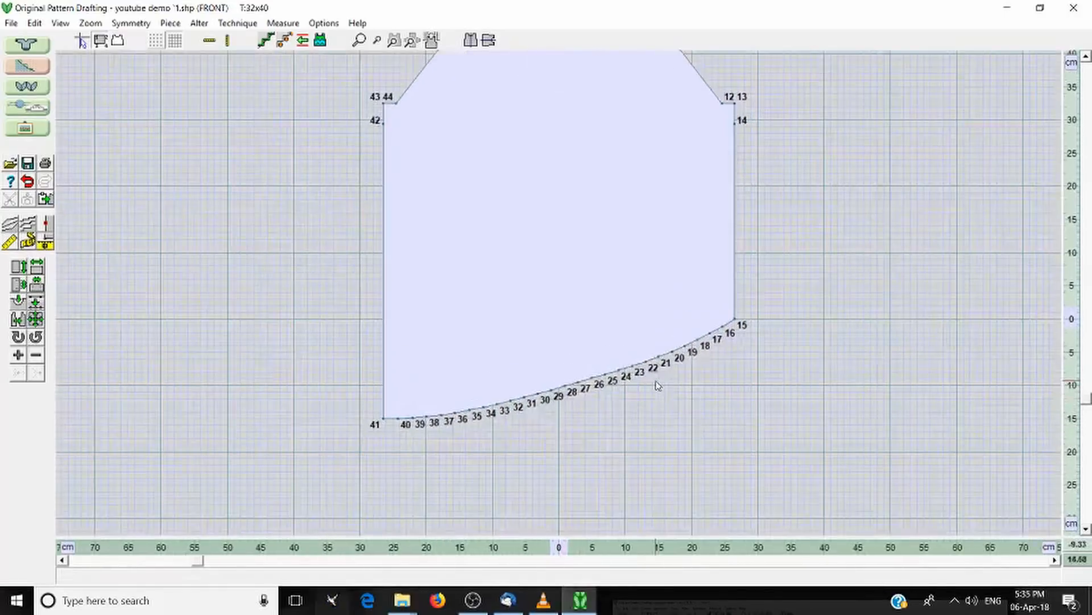
pyautogui.scroll(1, 658, 386)
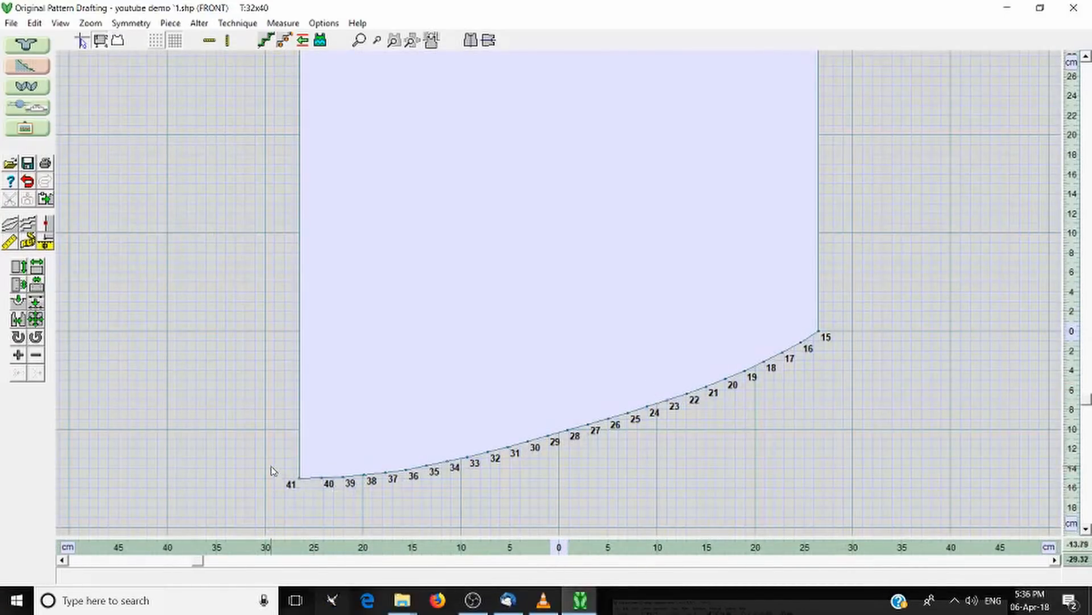
pyautogui.scroll(-1, 743, 293)
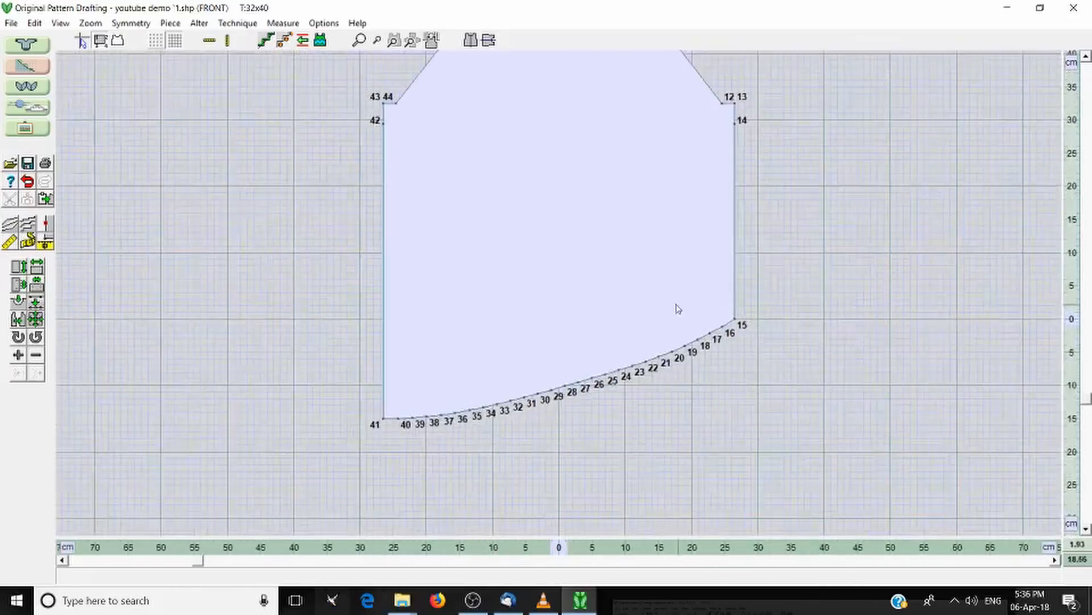
pyautogui.scroll(-3, 615, 325)
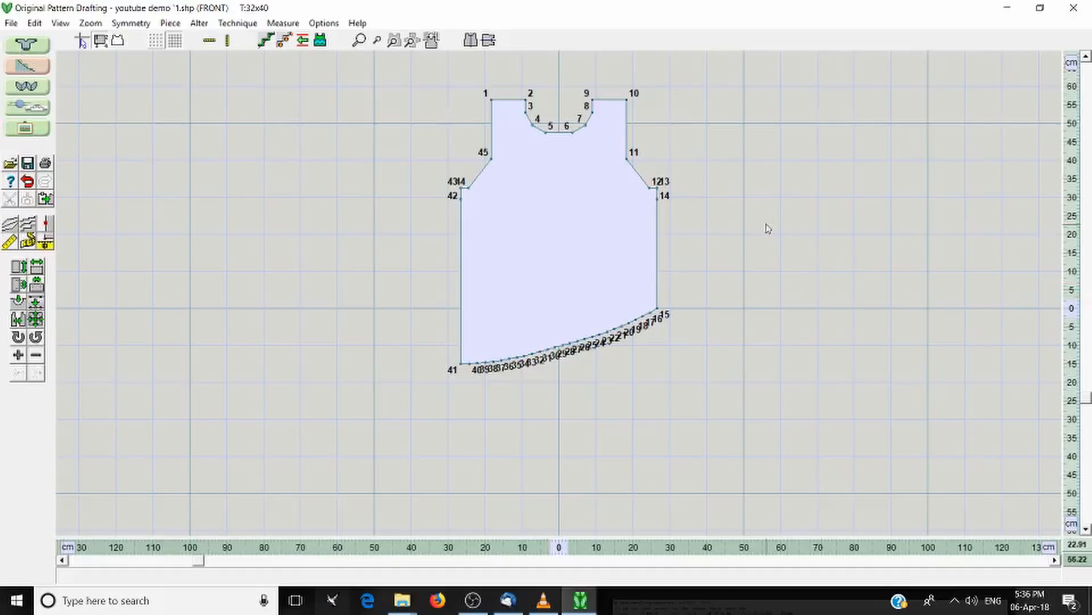
# Hide the point numbers and measure the length along the front's curved hem between its two side corners.
pyautogui.scroll(6, 416, 450)
pyautogui.scroll(1, 275, 280)
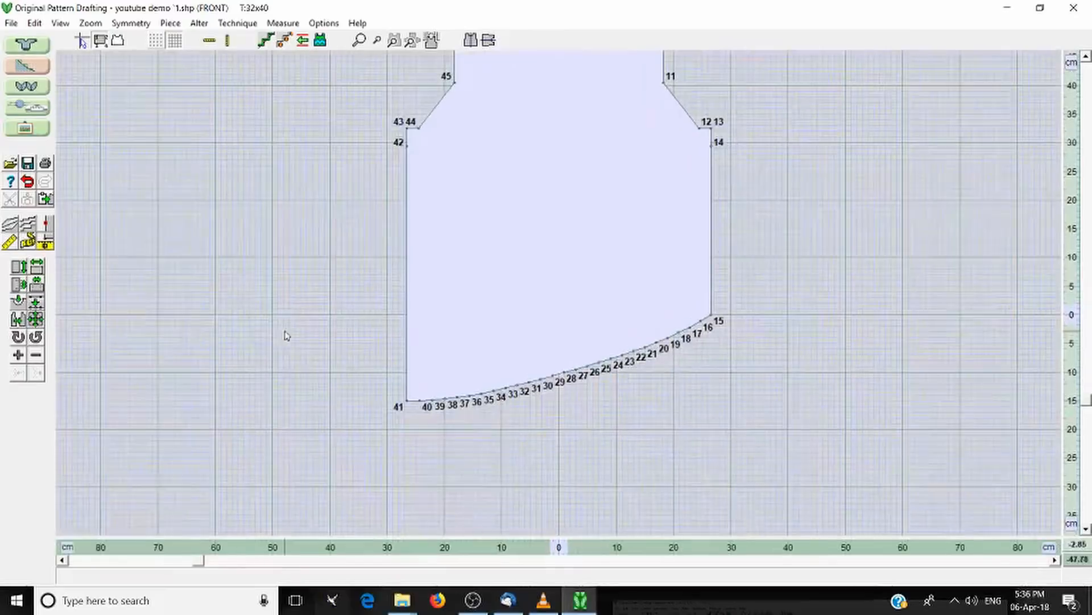
pyautogui.click(102, 48)
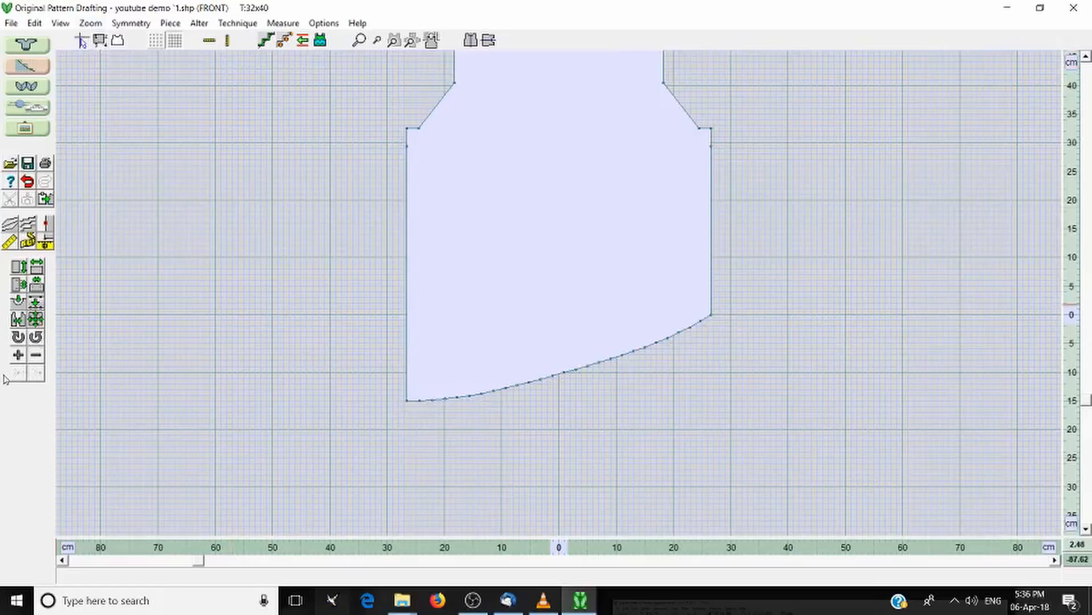
pyautogui.click(29, 242)
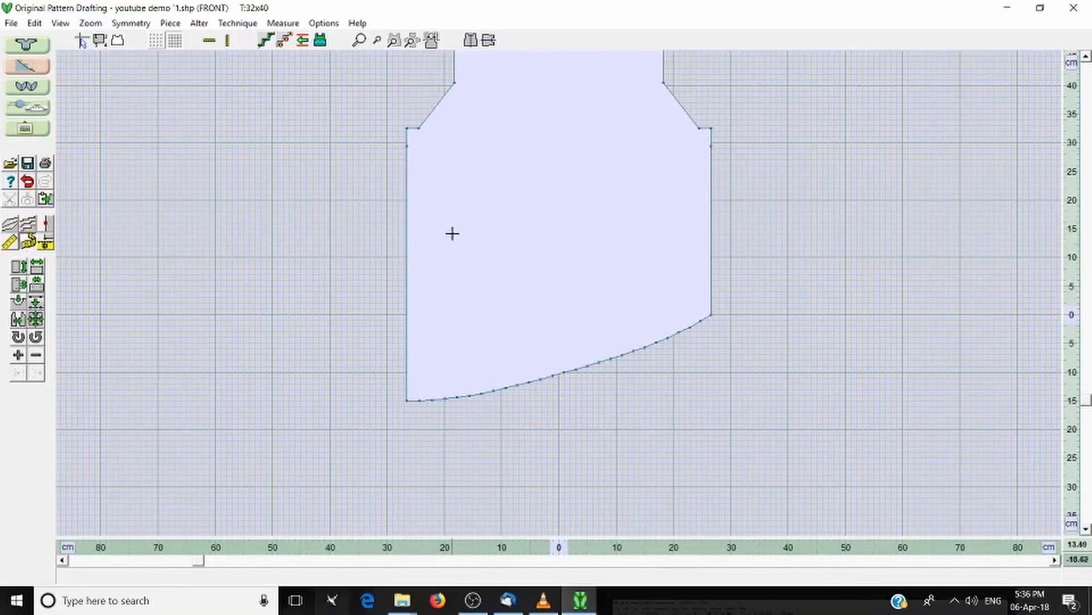
pyautogui.click(712, 314)
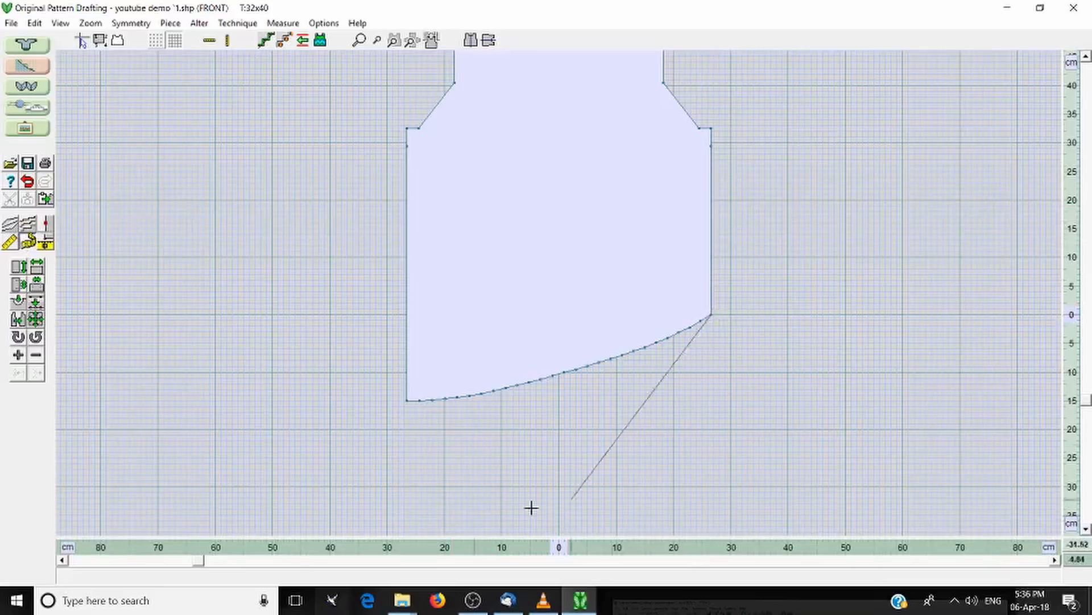
pyautogui.click(407, 401)
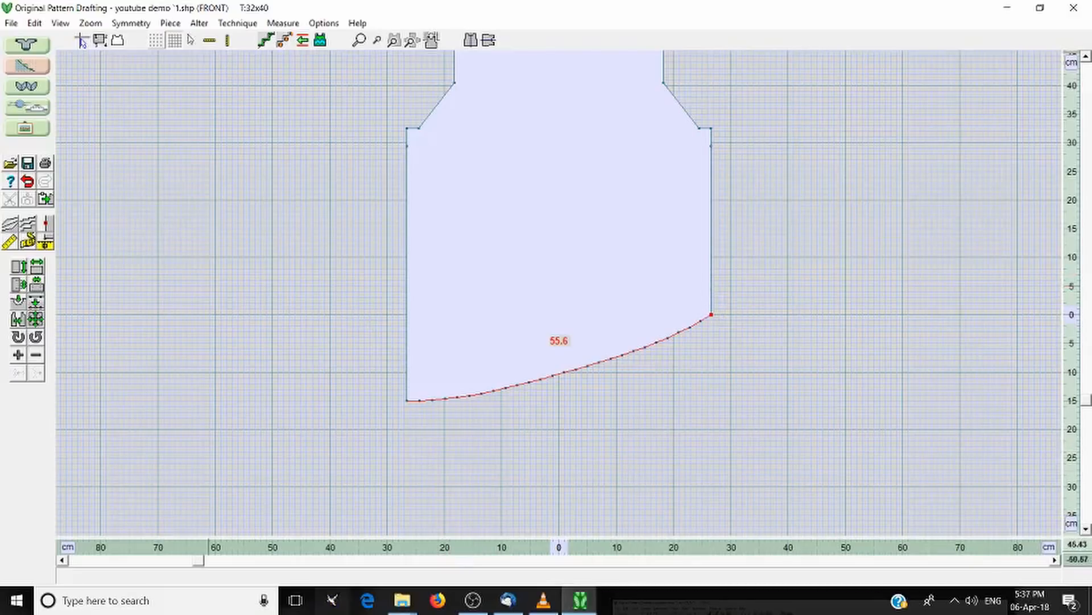
# Create a new block piece named welt and place it below the front piece.
pyautogui.click(170, 23)
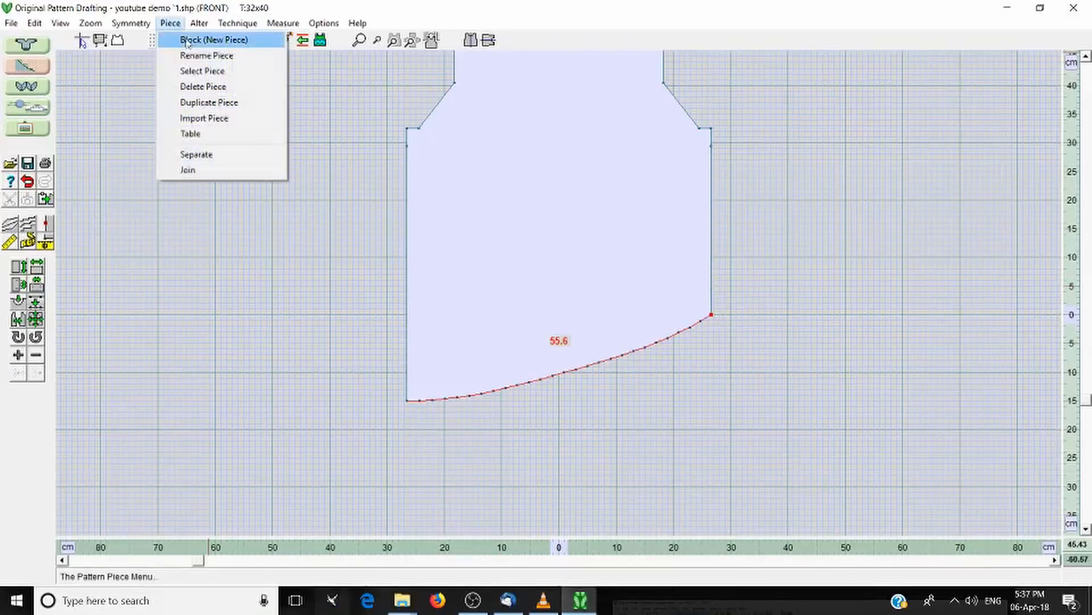
pyautogui.click(189, 39)
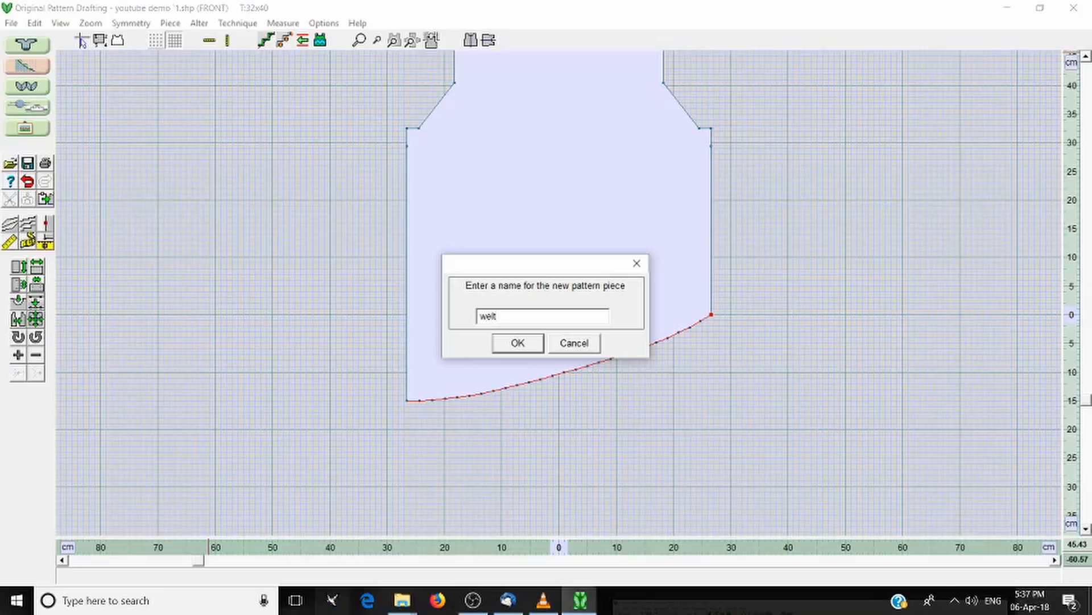
pyautogui.write('welt')
pyautogui.click(515, 343)
pyautogui.scroll(-7, 342, 360)
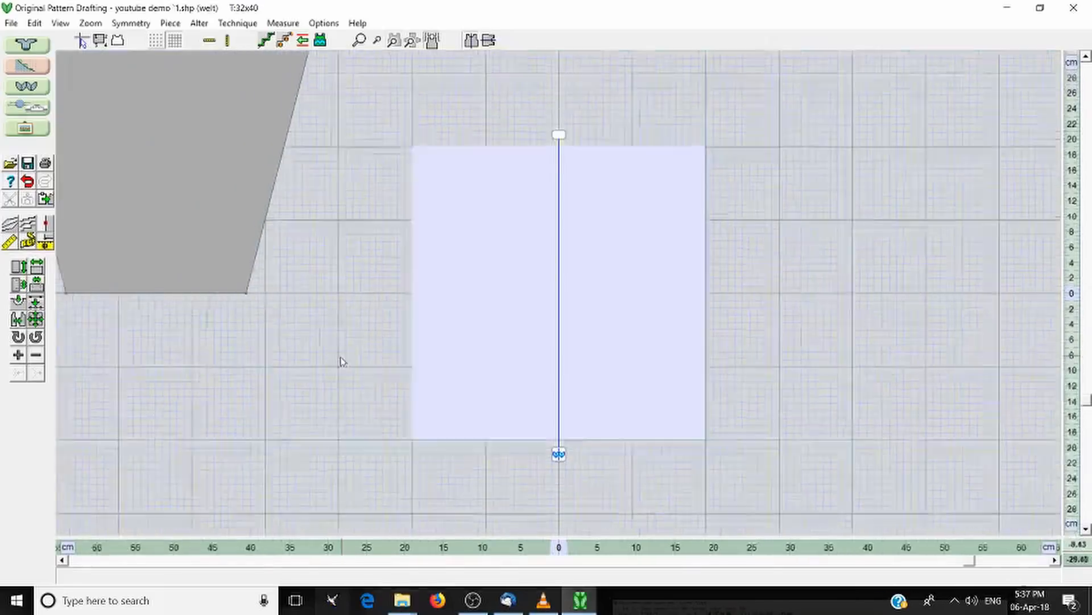
pyautogui.scroll(-7, 338, 357)
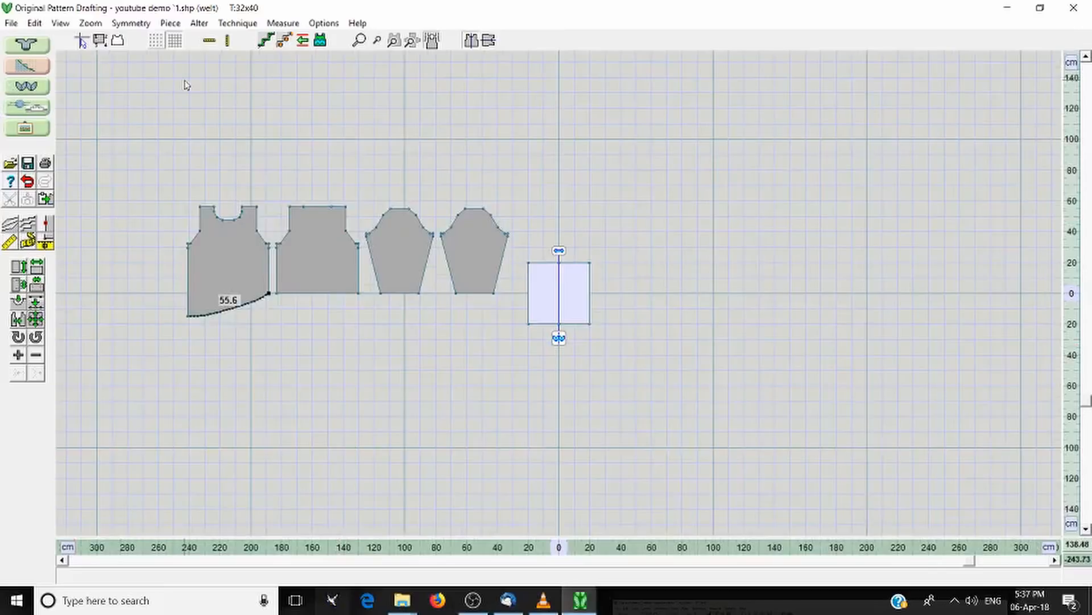
pyautogui.moveTo(575, 307); pyautogui.dragTo(239, 373)
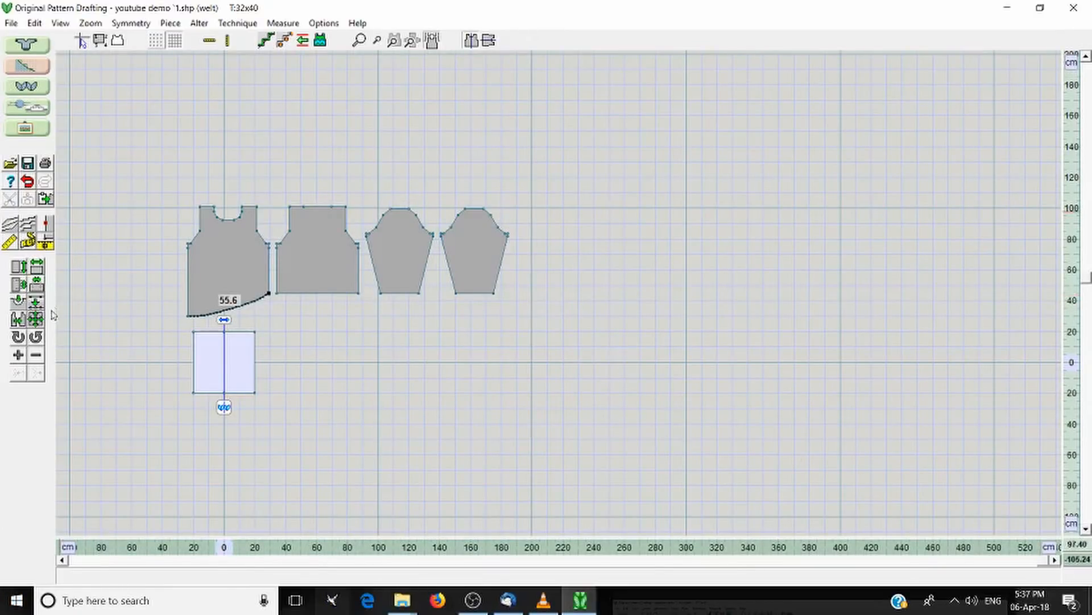
# Fit the welt piece to a width of 56.1 cm and a length of 2 cm.
pyautogui.click(37, 267)
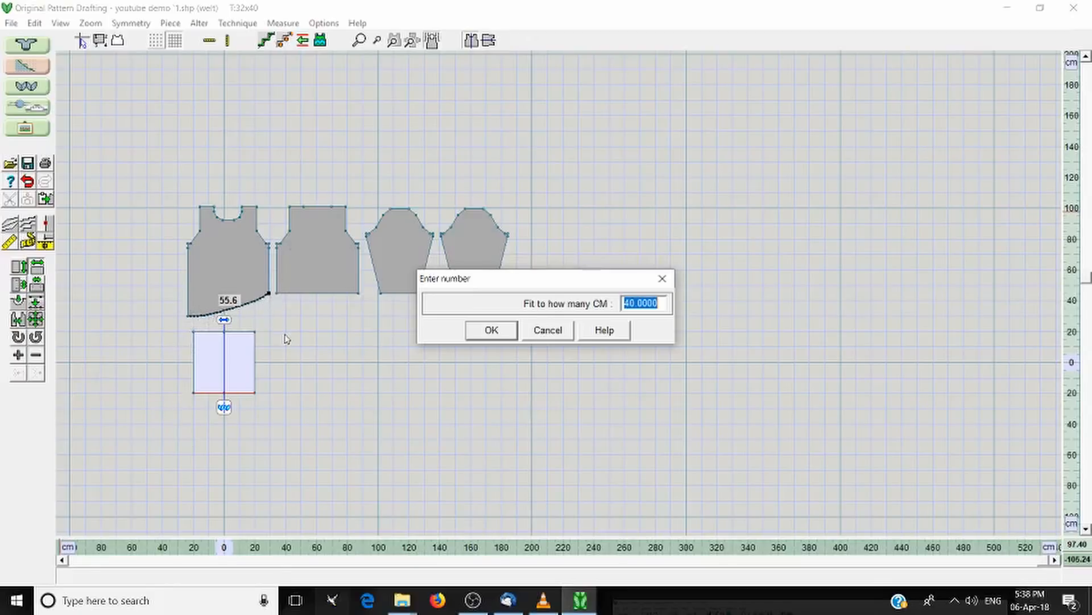
pyautogui.write('56.1')
pyautogui.click(512, 333)
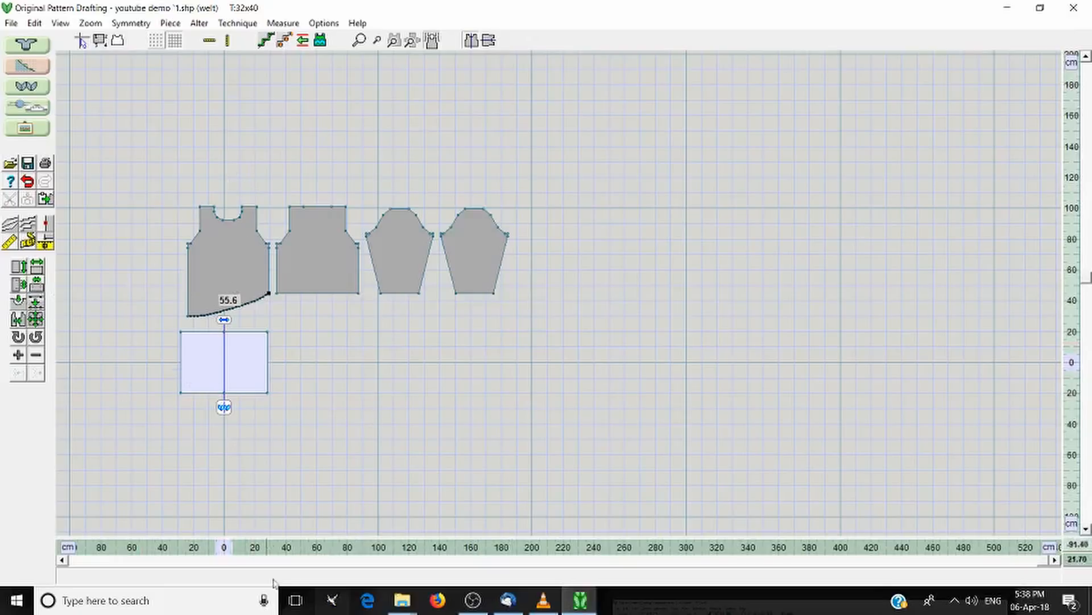
pyautogui.click(18, 269)
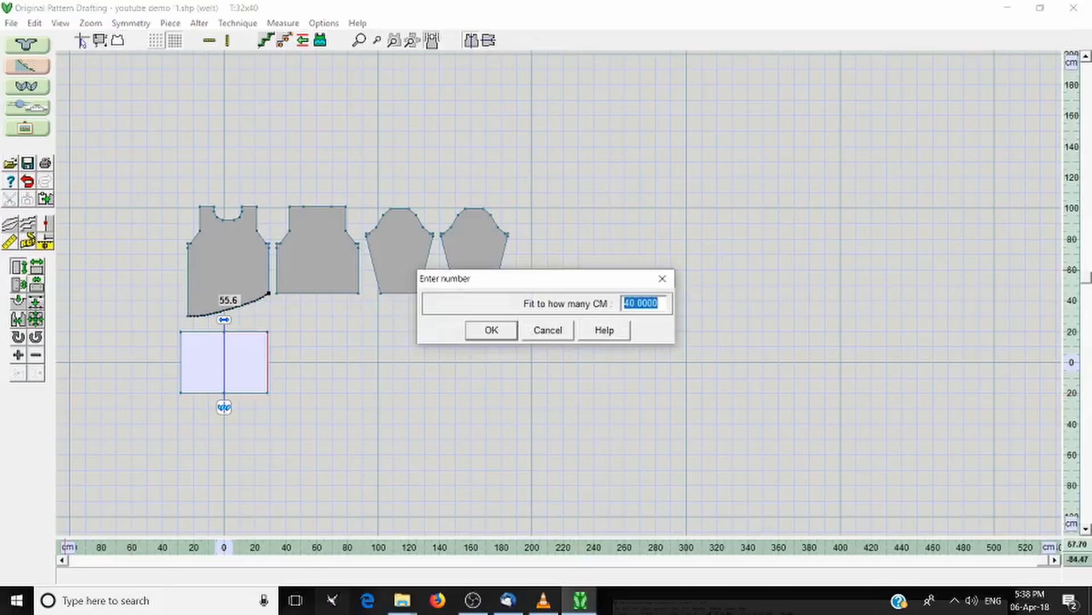
pyautogui.write('2')
pyautogui.click(498, 333)
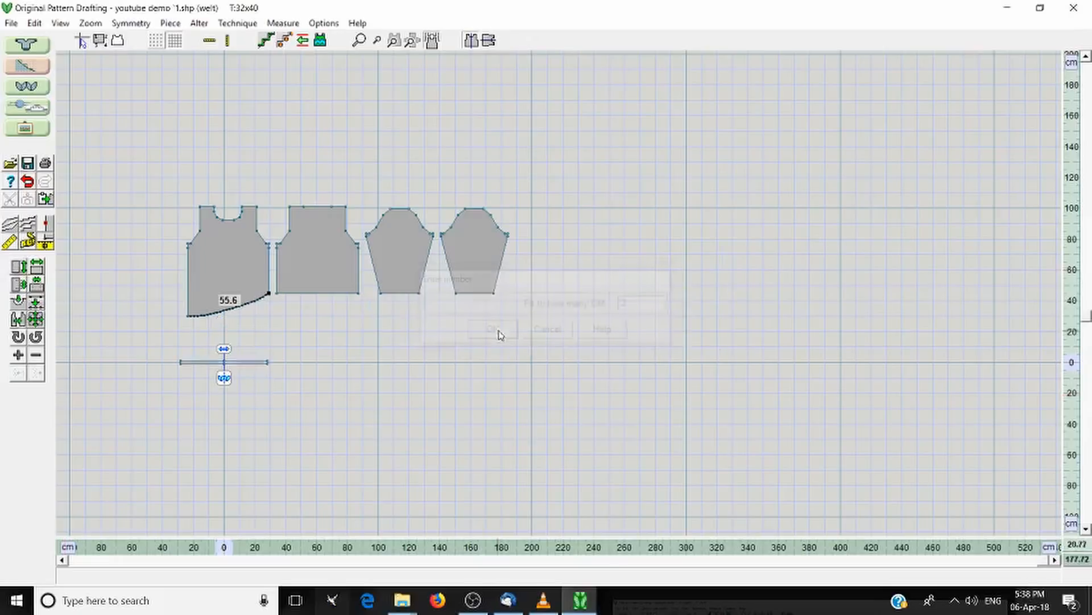
# Move the welt strip up to sit just below the front's curved hem.
pyautogui.scroll(1, 231, 405)
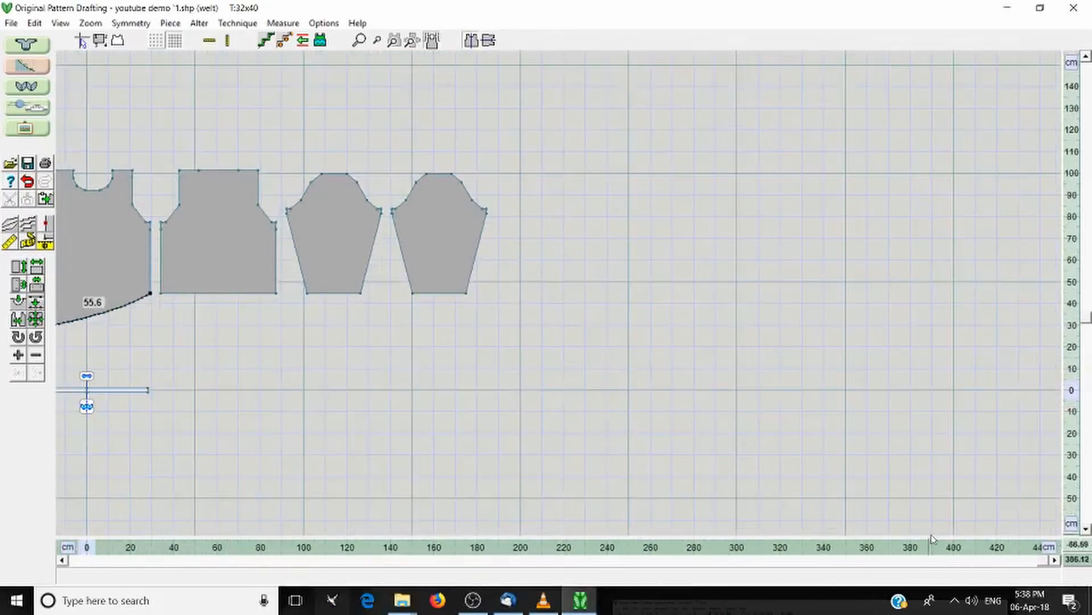
pyautogui.moveTo(1040, 562); pyautogui.dragTo(720, 601)
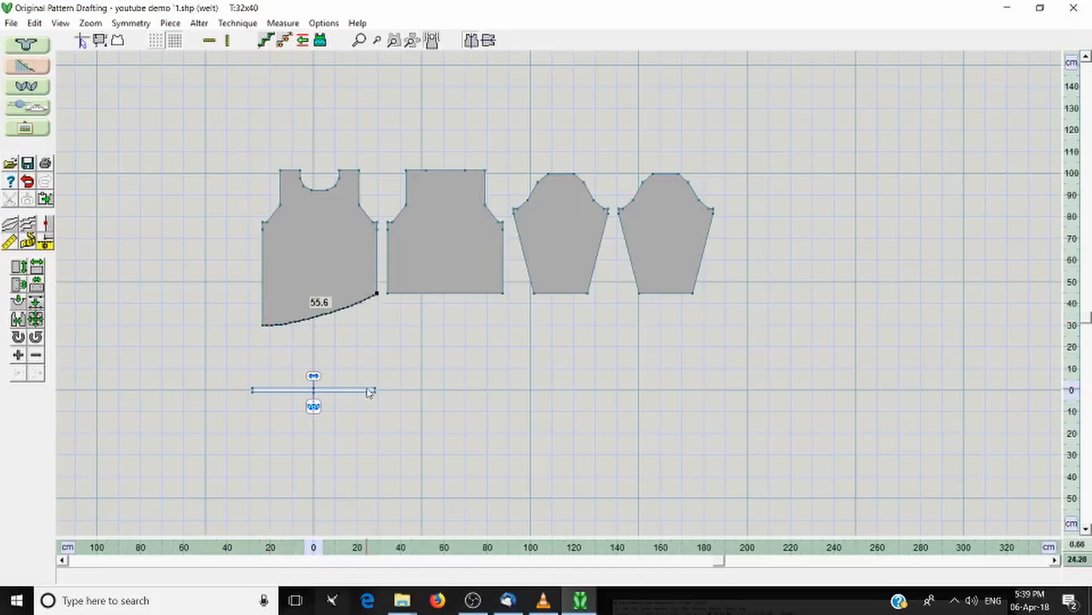
pyautogui.moveTo(365, 395); pyautogui.dragTo(372, 348)
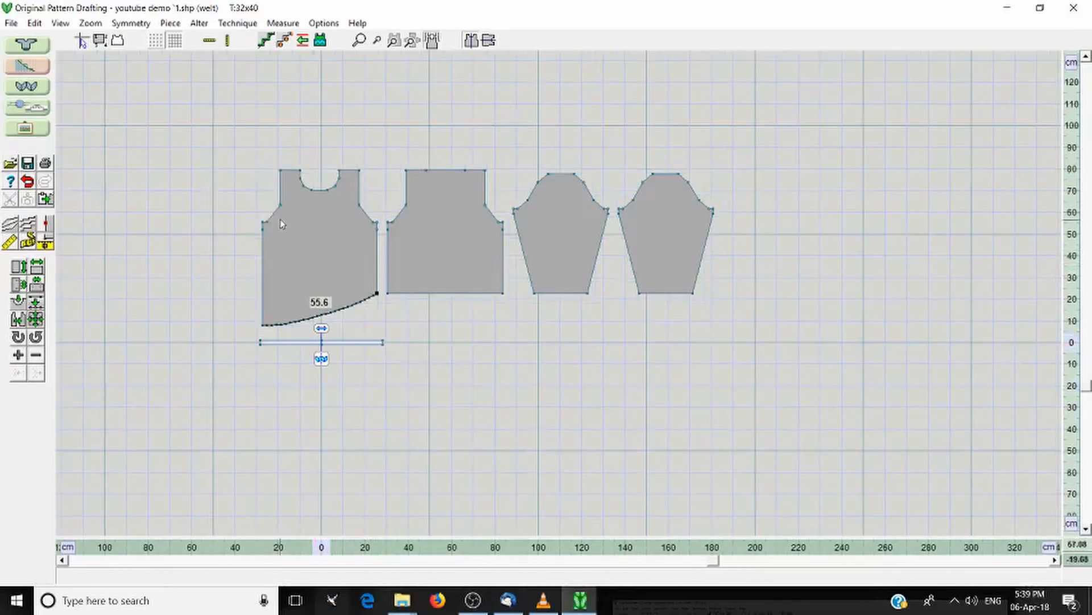
# Overlay the straight-hemmed back on the front to compare their outlines, and move it off again.
pyautogui.click(303, 233)
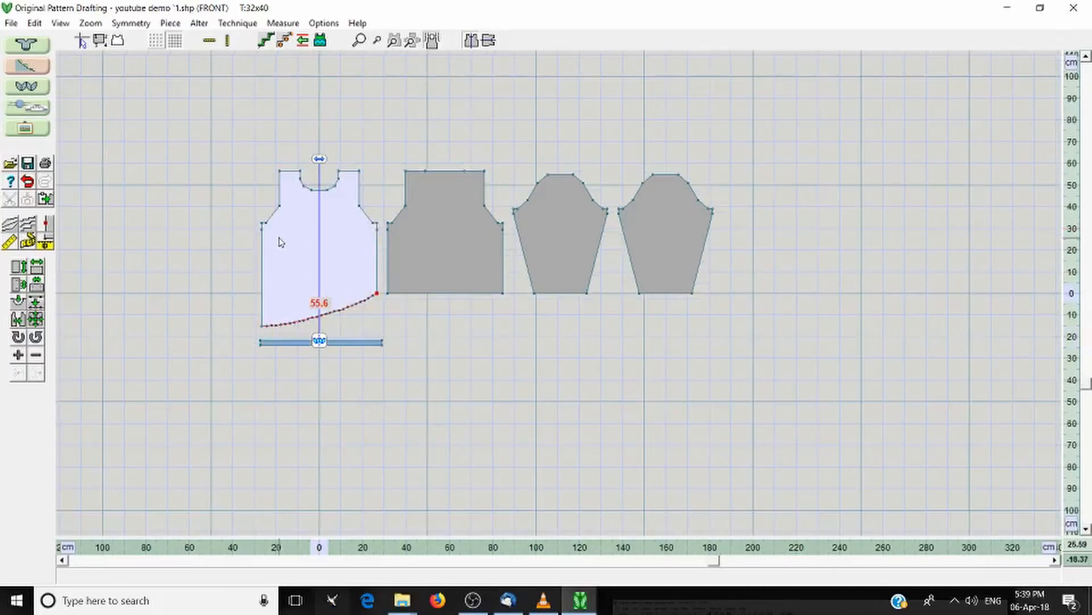
pyautogui.click(456, 262)
pyautogui.moveTo(463, 228); pyautogui.dragTo(338, 228)
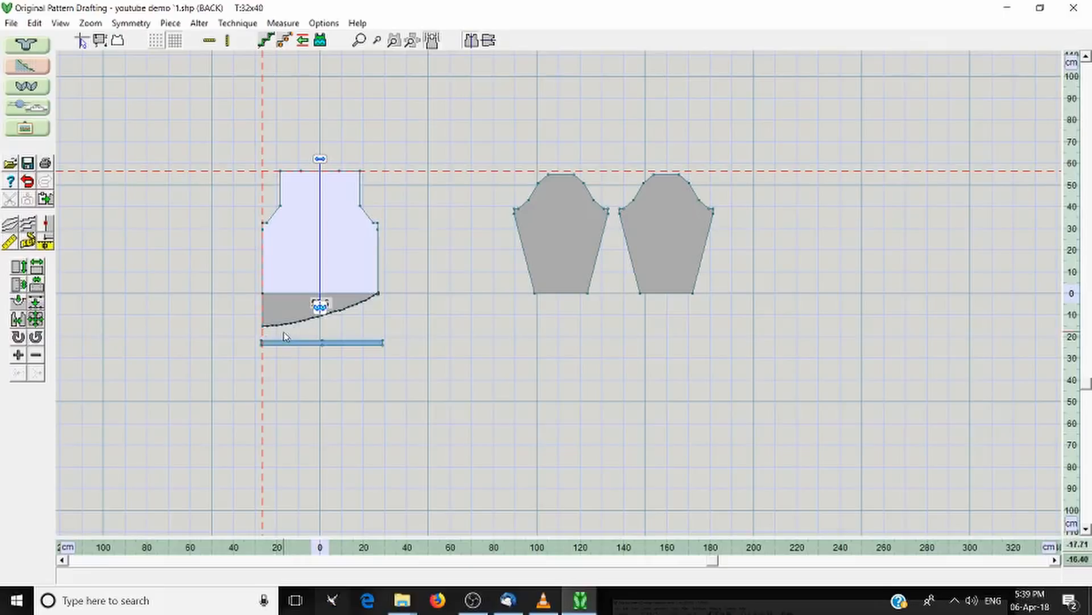
pyautogui.moveTo(330, 228); pyautogui.dragTo(466, 246)
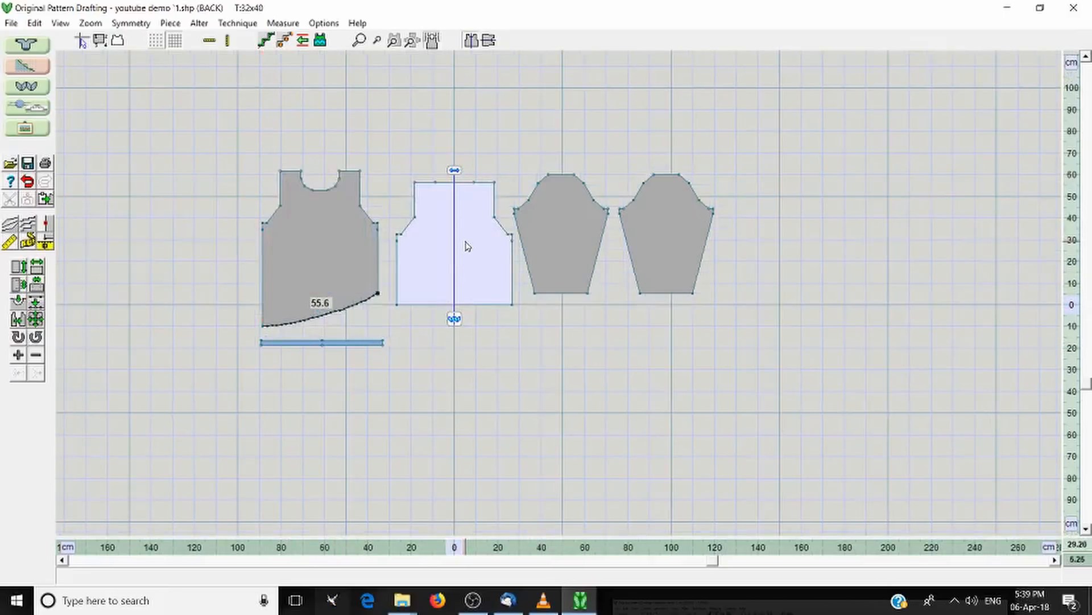
# Replace the straight-hemmed back with a duplicate of the front named Back, placed between the front and the sleeves.
pyautogui.press('Delete')
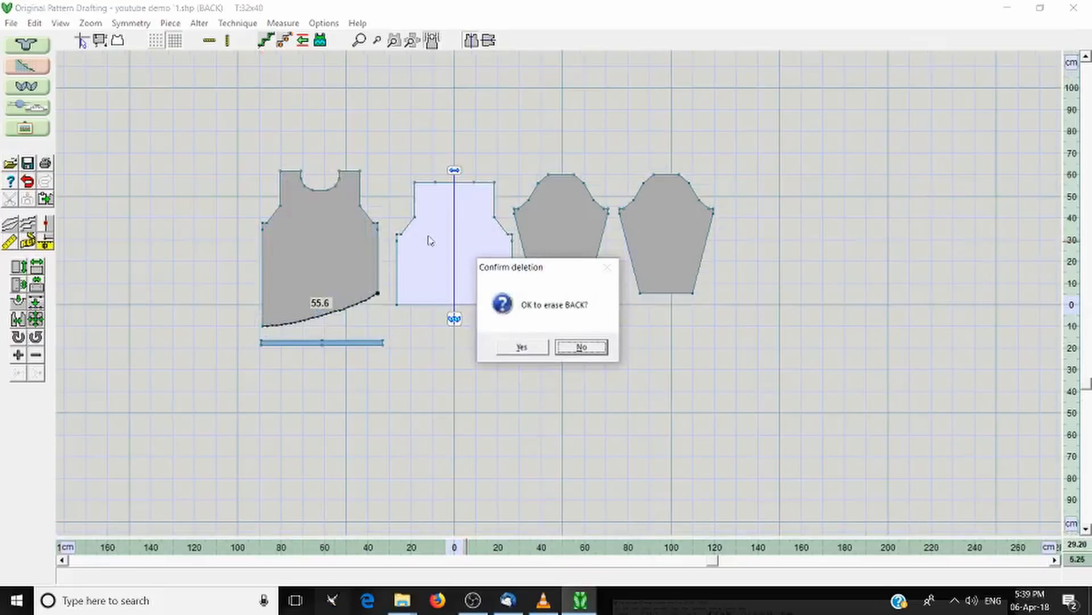
pyautogui.click(537, 351)
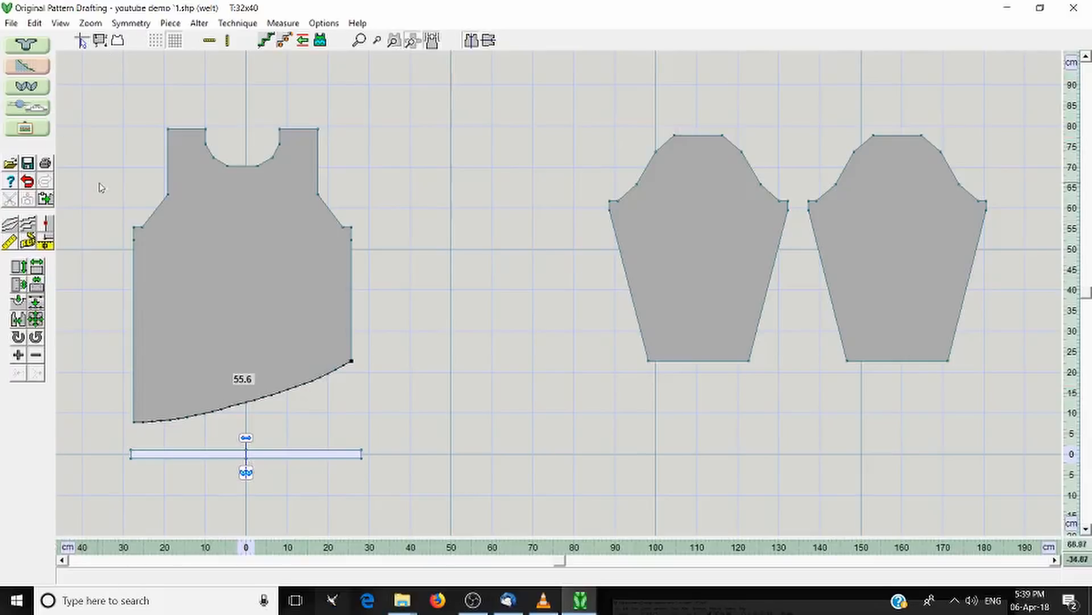
pyautogui.click(285, 265)
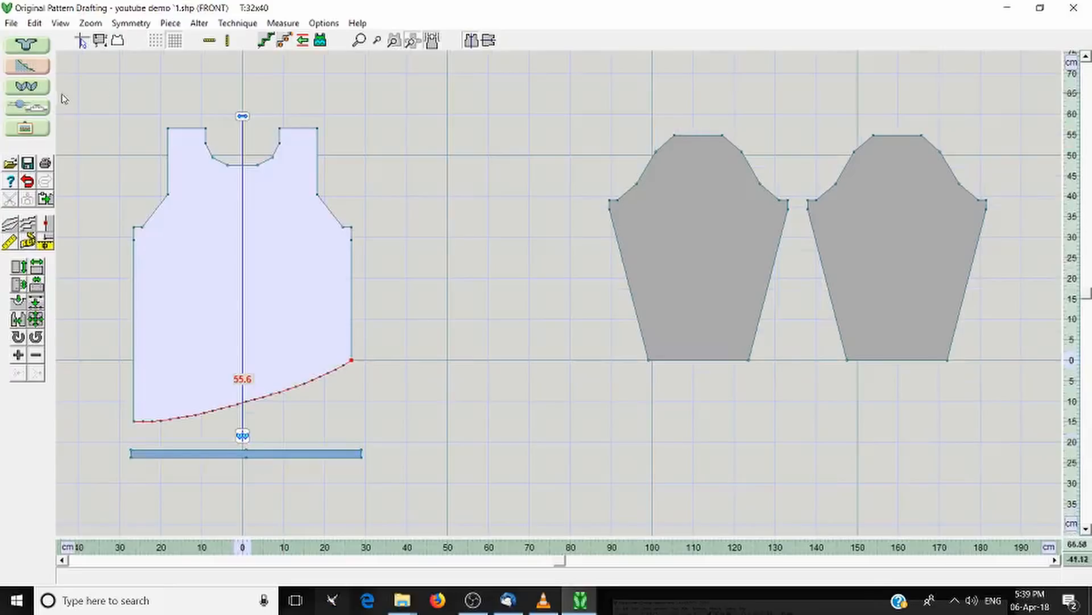
pyautogui.click(164, 25)
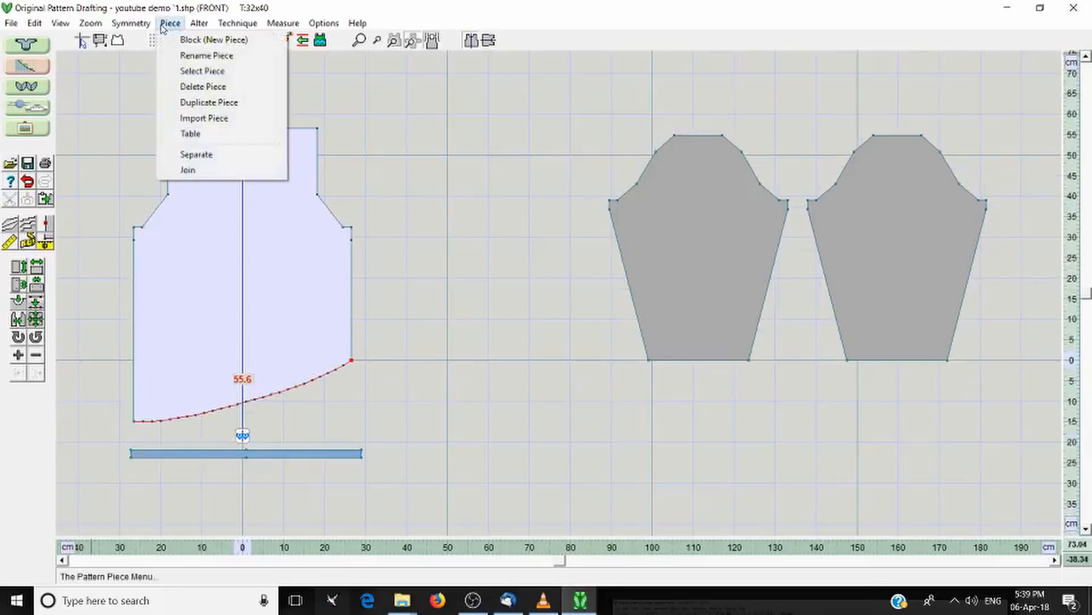
pyautogui.click(202, 103)
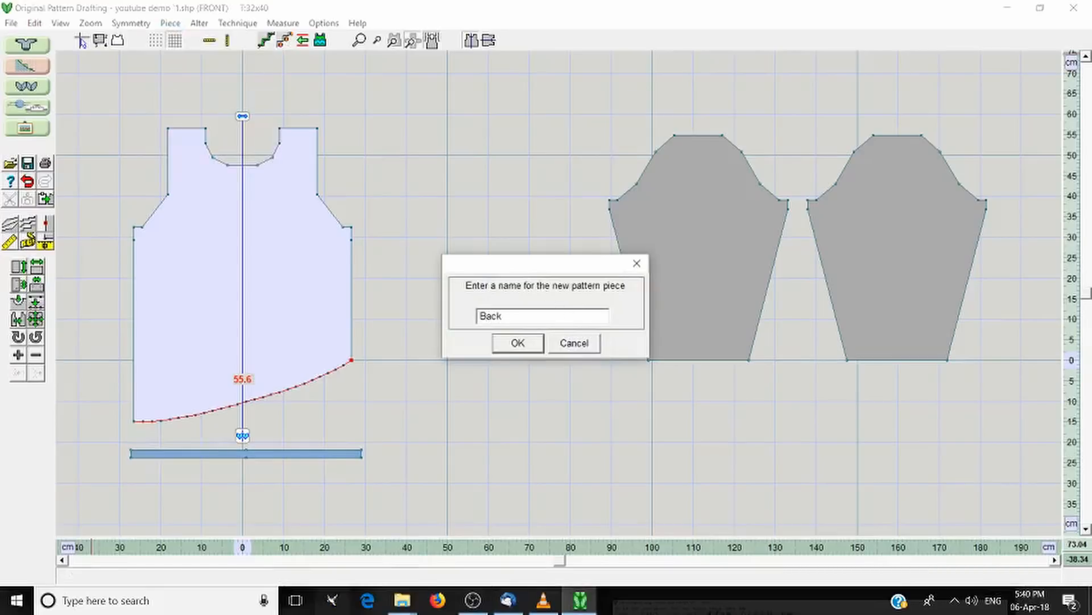
pyautogui.click(504, 344)
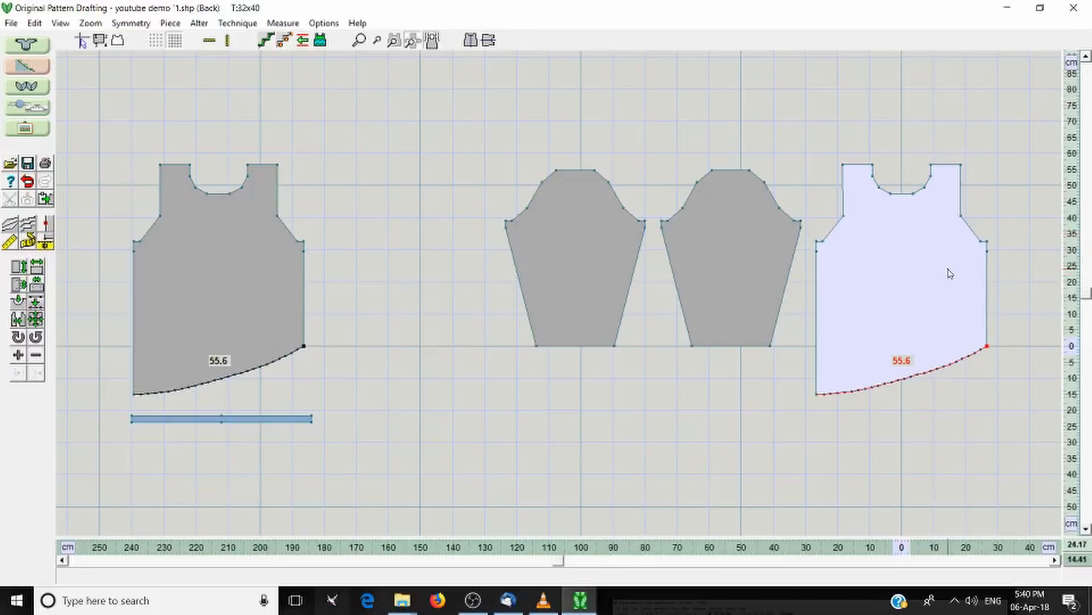
pyautogui.moveTo(946, 273); pyautogui.dragTo(461, 272)
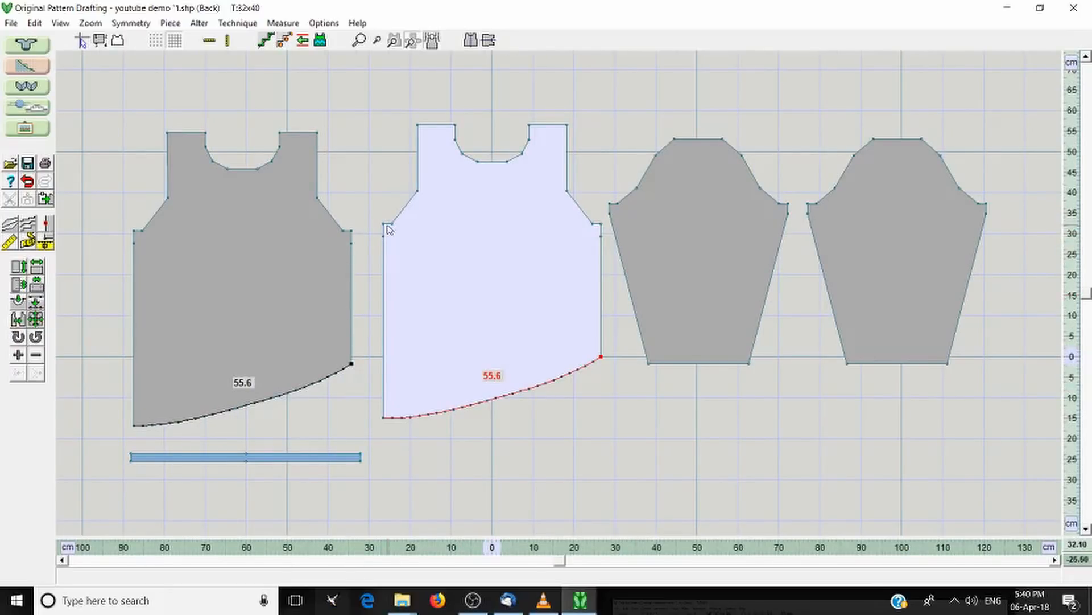
# Check the Back's side edge against the front's, and flip the Back so its curved hem slants the opposite way.
pyautogui.moveTo(437, 309); pyautogui.dragTo(403, 313)
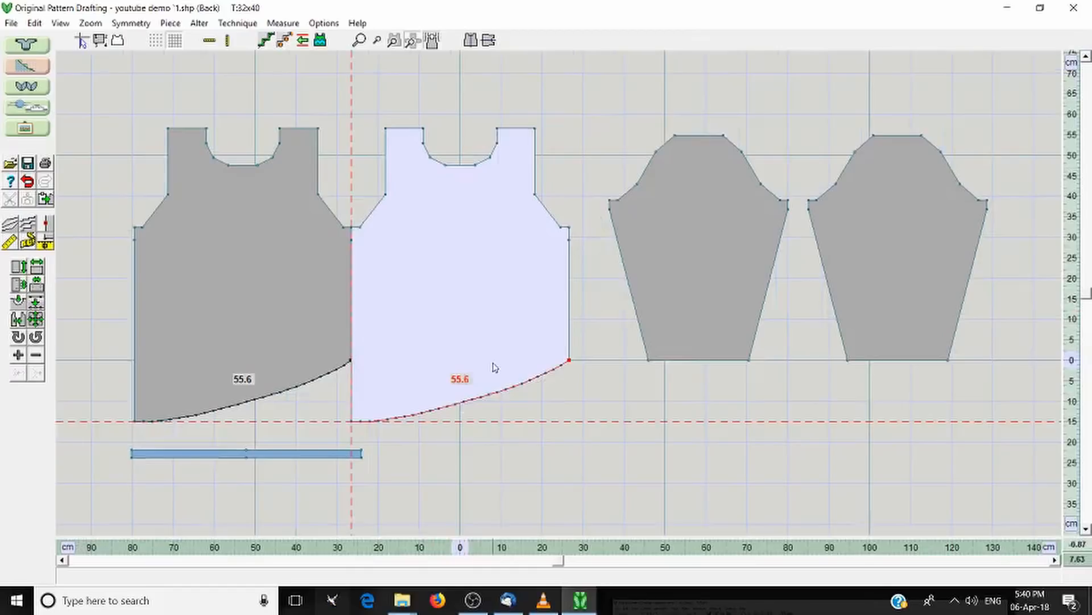
pyautogui.moveTo(466, 244); pyautogui.dragTo(490, 234)
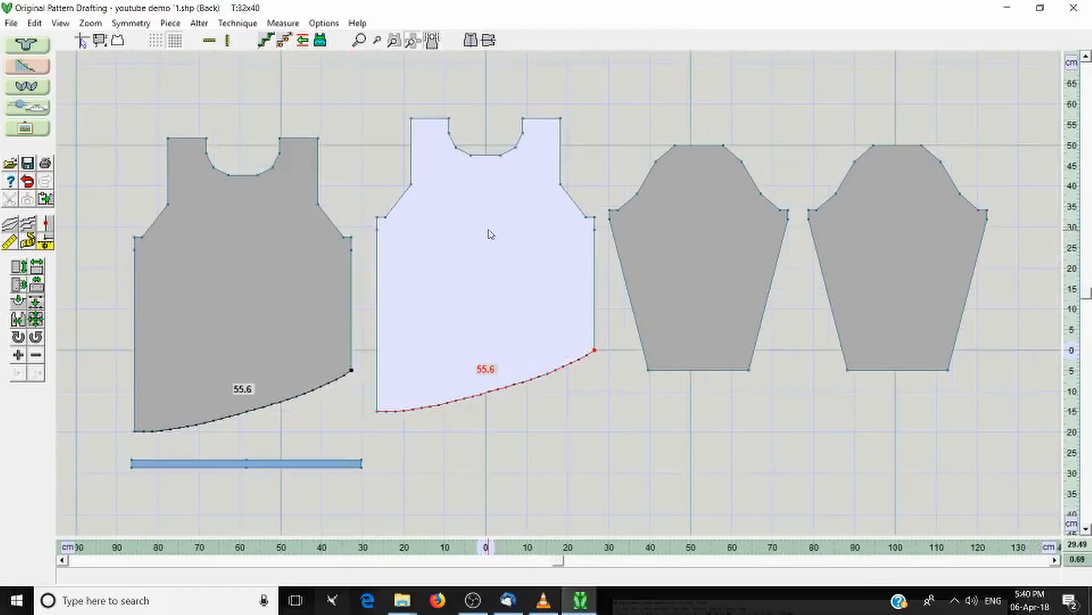
pyautogui.click(168, 24)
pyautogui.moveTo(200, 21)
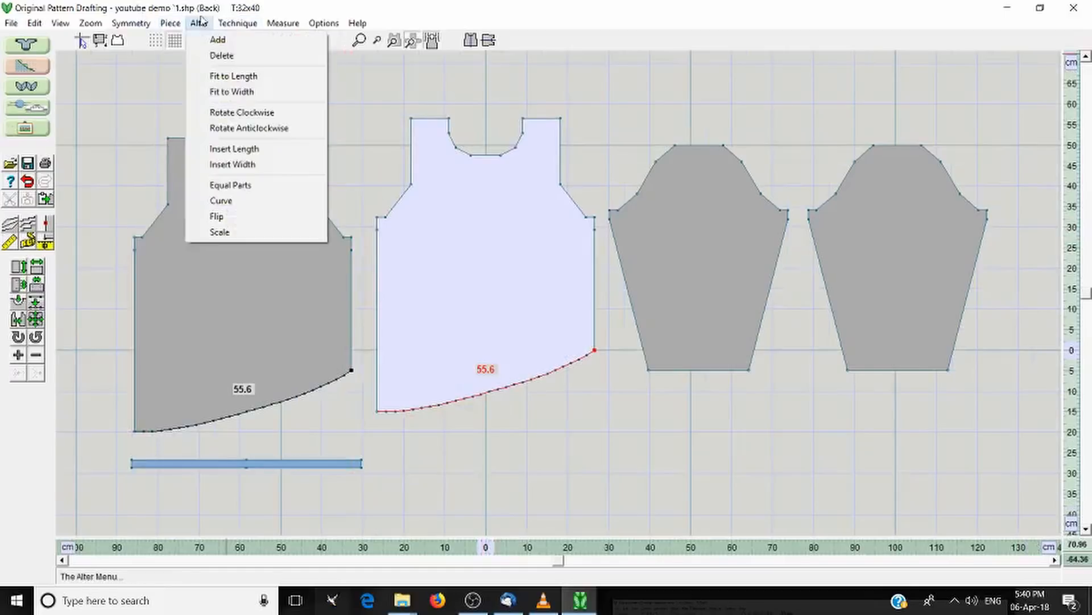
pyautogui.click(256, 221)
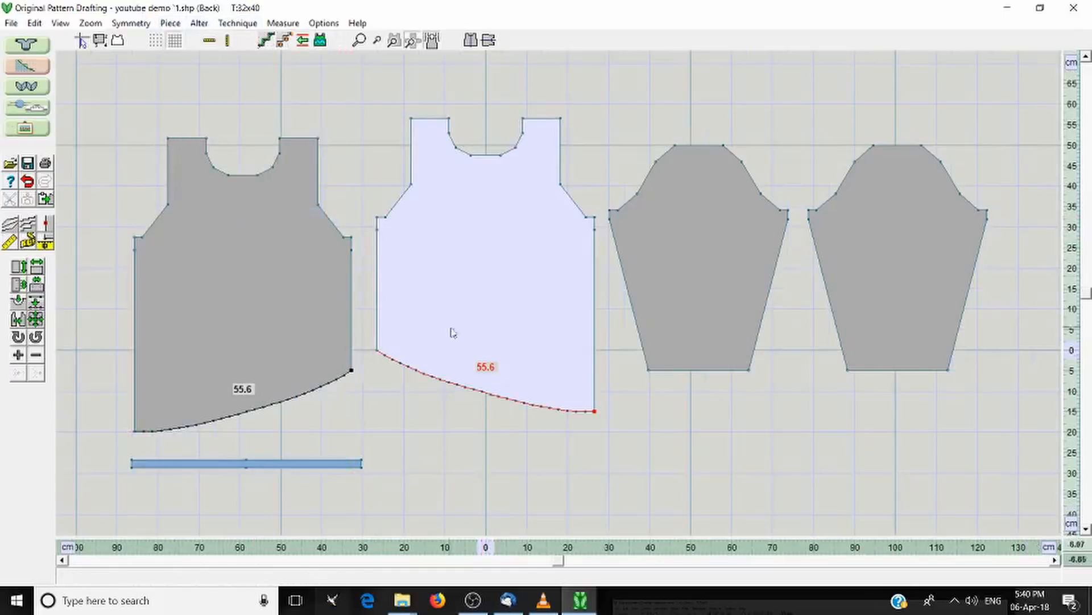
# Check that the flipped Back matches both side seams of the front, and return it between the front and the sleeves.
pyautogui.moveTo(508, 170); pyautogui.dragTo(486, 188)
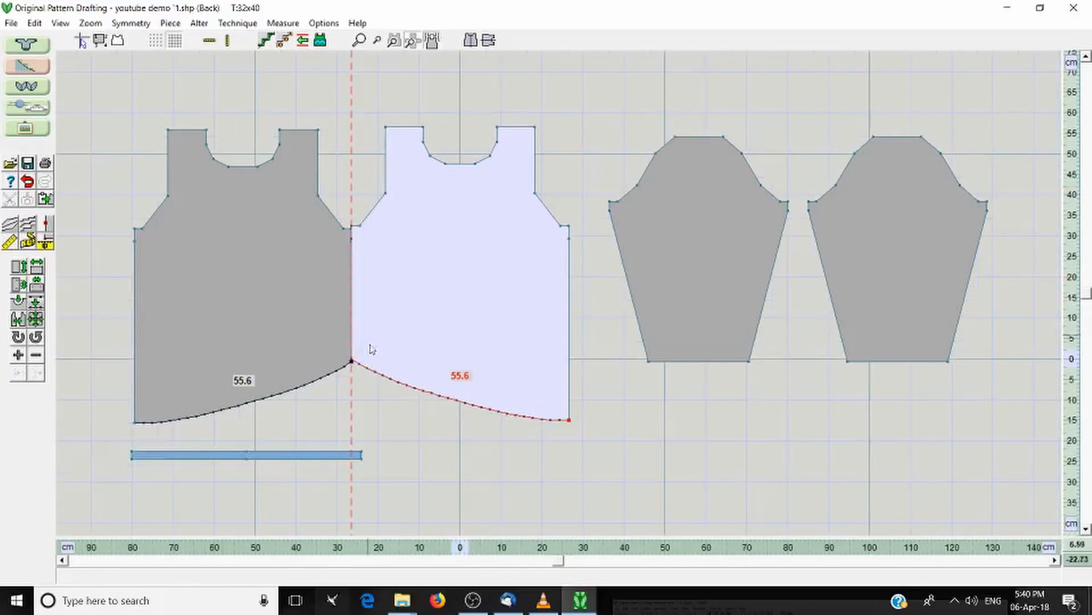
pyautogui.moveTo(468, 250); pyautogui.dragTo(95, 279)
pyautogui.moveTo(260, 312)
pyautogui.mouseDown()
pyautogui.moveTo(166, 290)
pyautogui.moveTo(239, 305)
pyautogui.mouseUp()
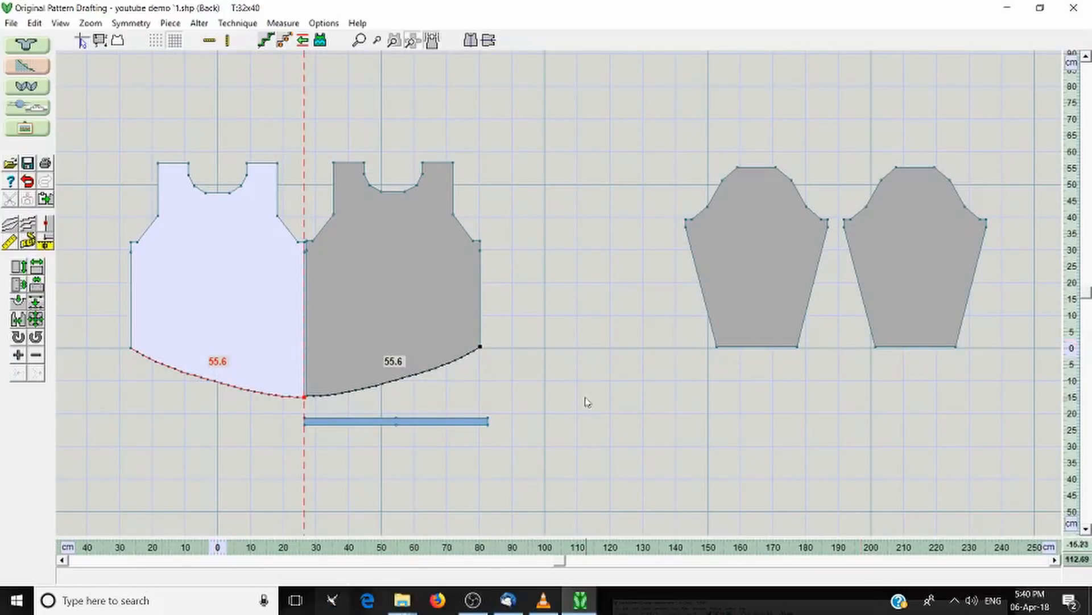
pyautogui.moveTo(165, 269); pyautogui.dragTo(572, 280)
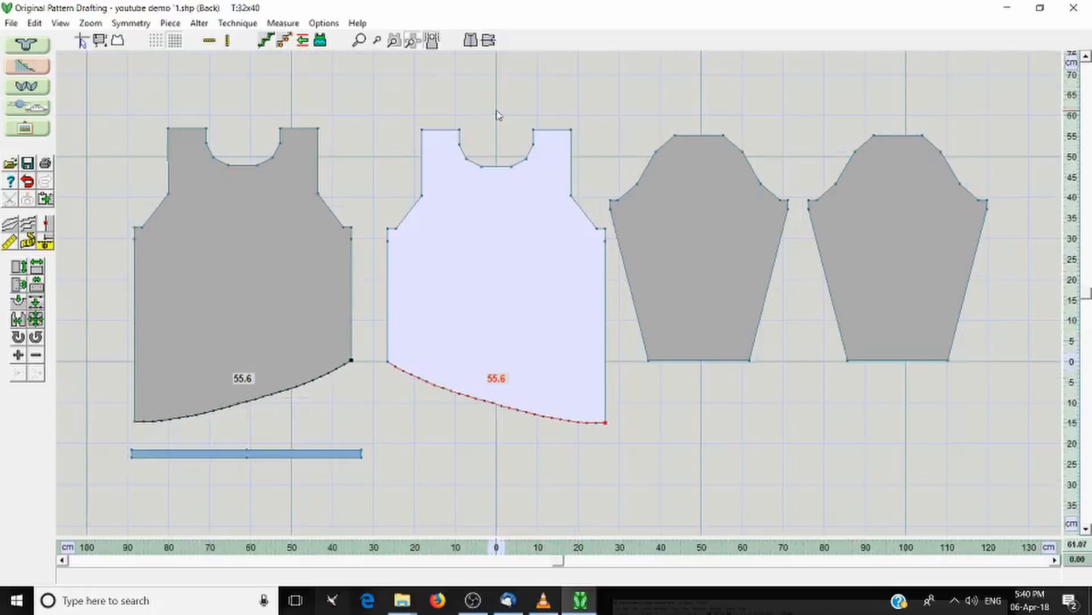
# Delete the six curved neckline points on the Back to straighten its neck edge, undoing a trial deletion of an underarm corner point.
pyautogui.click(36, 359)
pyautogui.click(396, 229)
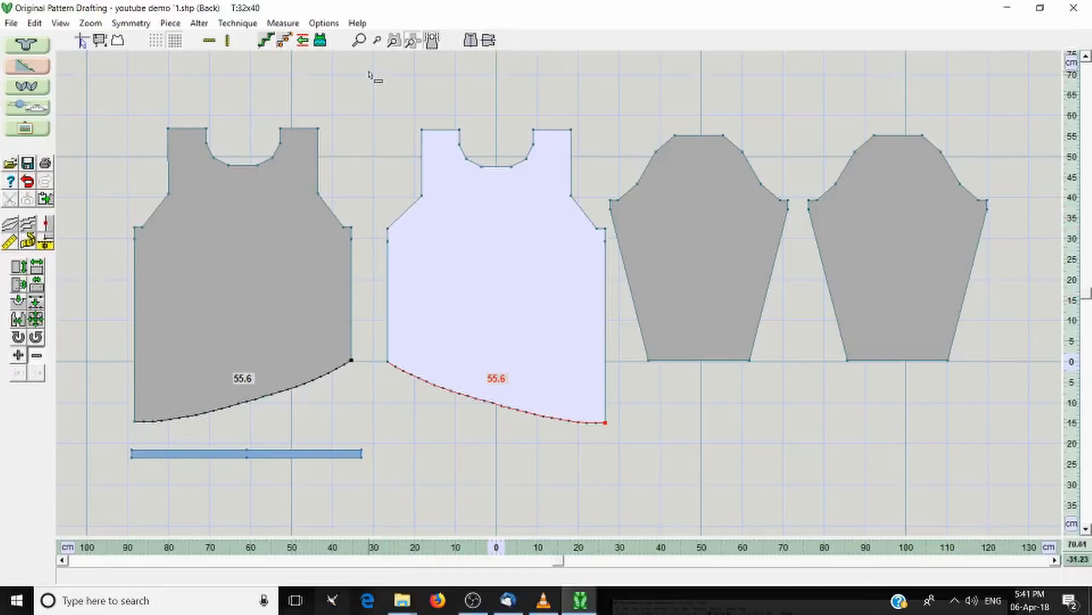
pyautogui.hotkey('ctrl', 'z')
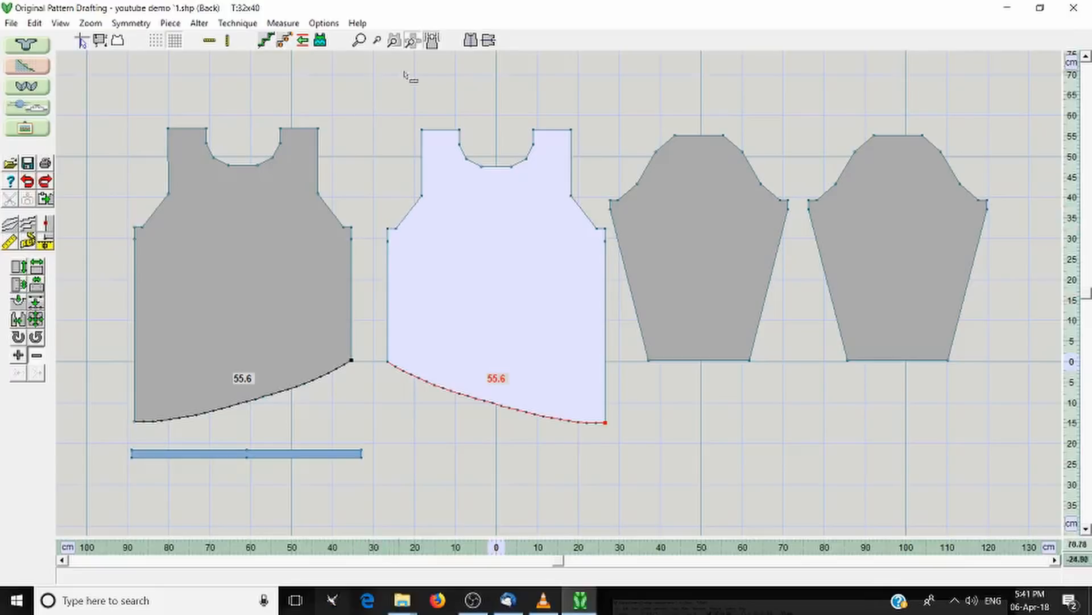
pyautogui.click(461, 145)
pyautogui.click(468, 157)
pyautogui.click(482, 166)
pyautogui.click(512, 168)
pyautogui.click(527, 160)
pyautogui.click(534, 145)
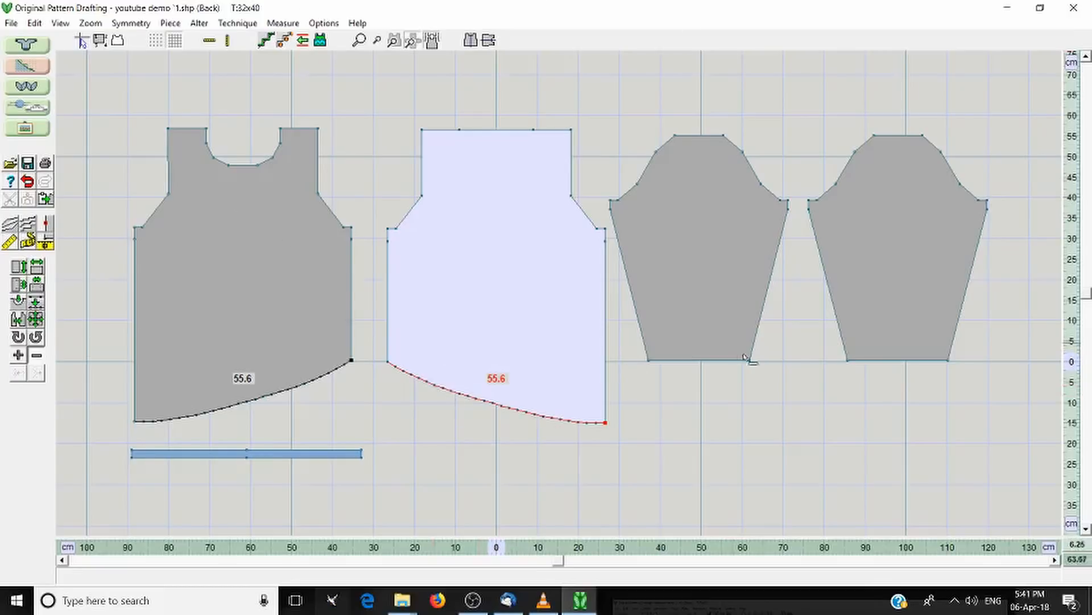
pyautogui.scroll(-5, 760, 304)
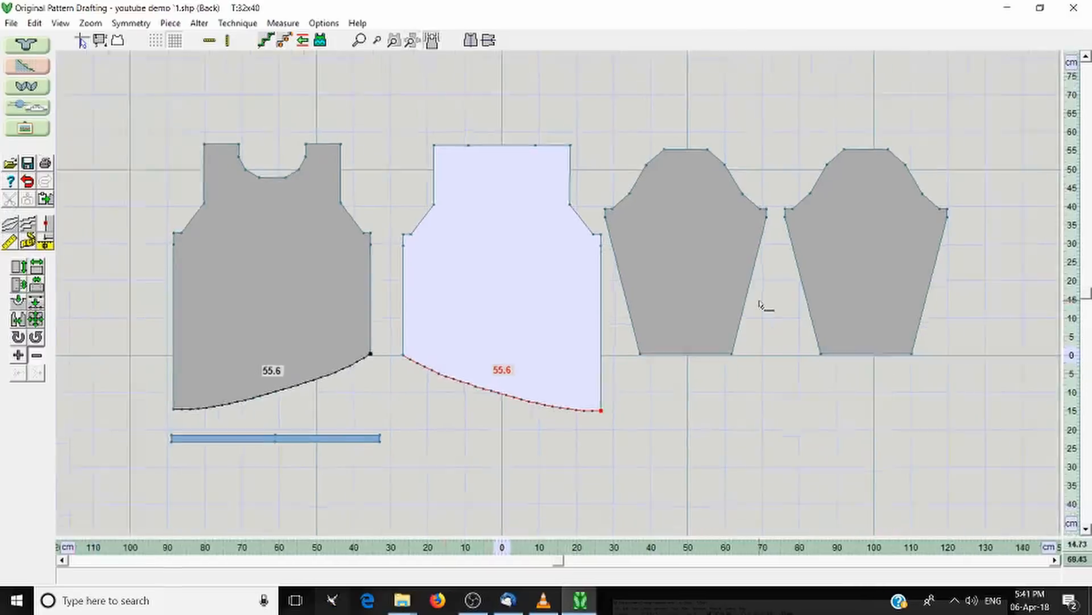
pyautogui.scroll(-3, 685, 301)
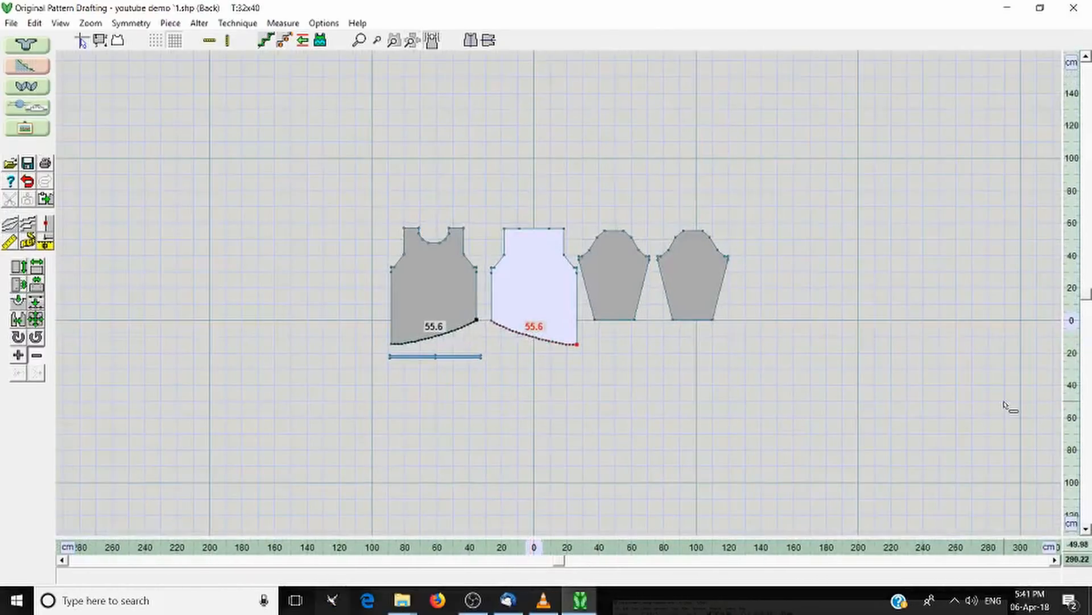